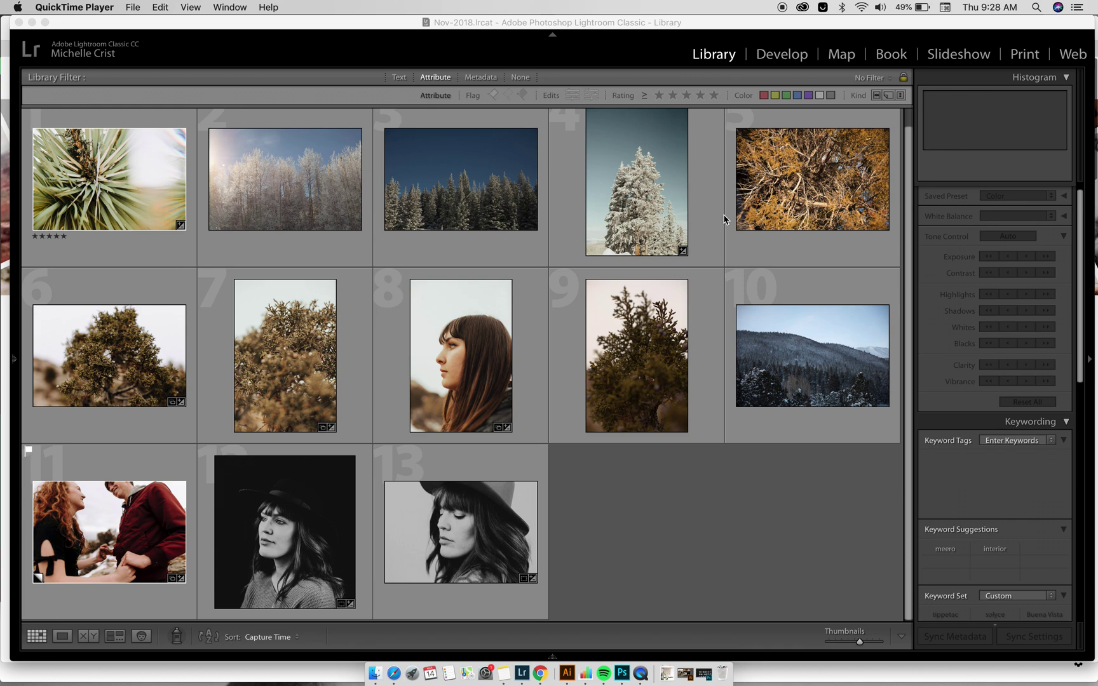
Bring Lightroom forward and select photo 13, the black-and-white hat portrait, in the Library grid.
{"action": "left_click", "coordinate": [533, 26]}
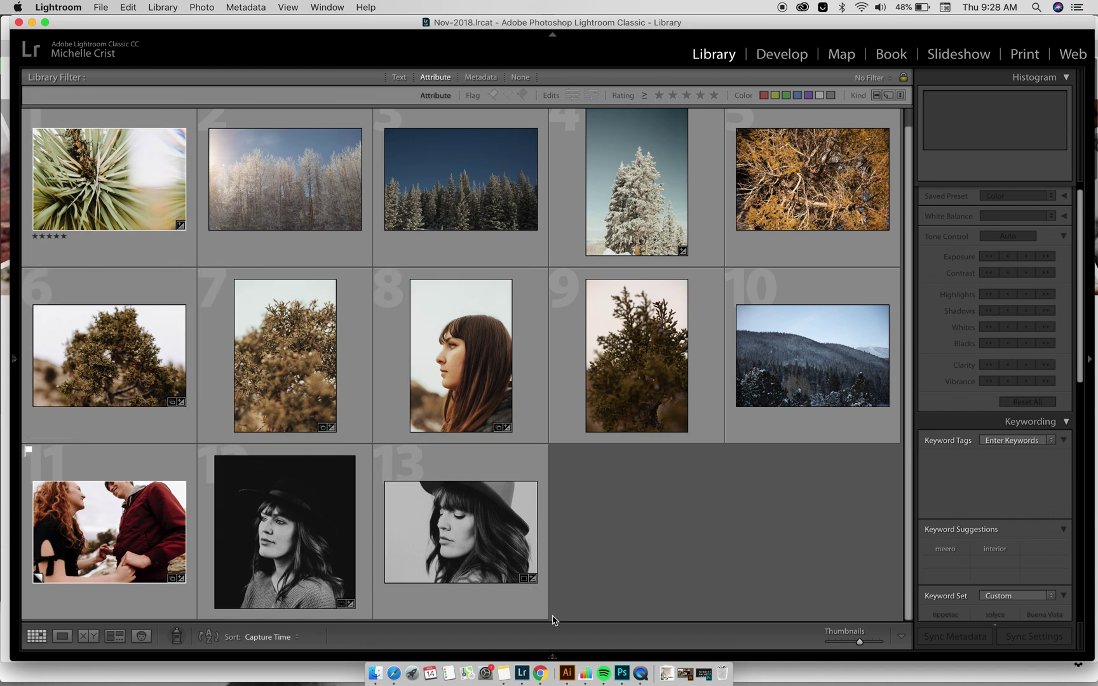
{"action": "left_click", "coordinate": [73, 161]}
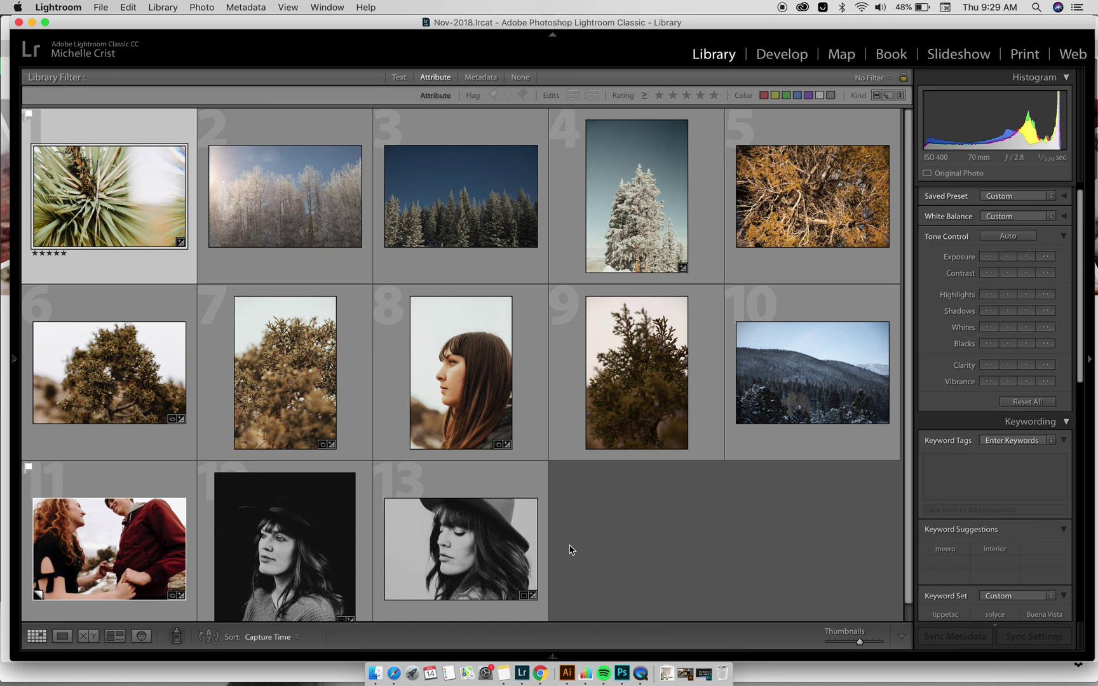
{"action": "left_click", "coordinate": [508, 547]}
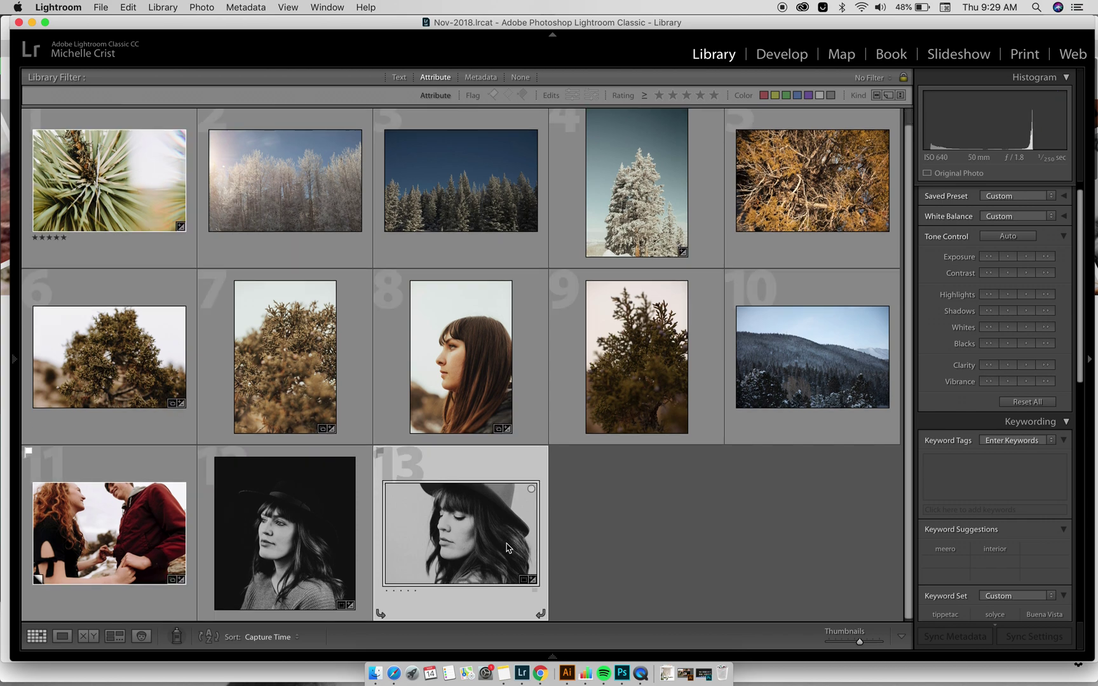
Add the spiky plant photo to the selection and open both photos as layers in Photoshop.
{"action": "left_click", "coordinate": [119, 193], "text": "super"}
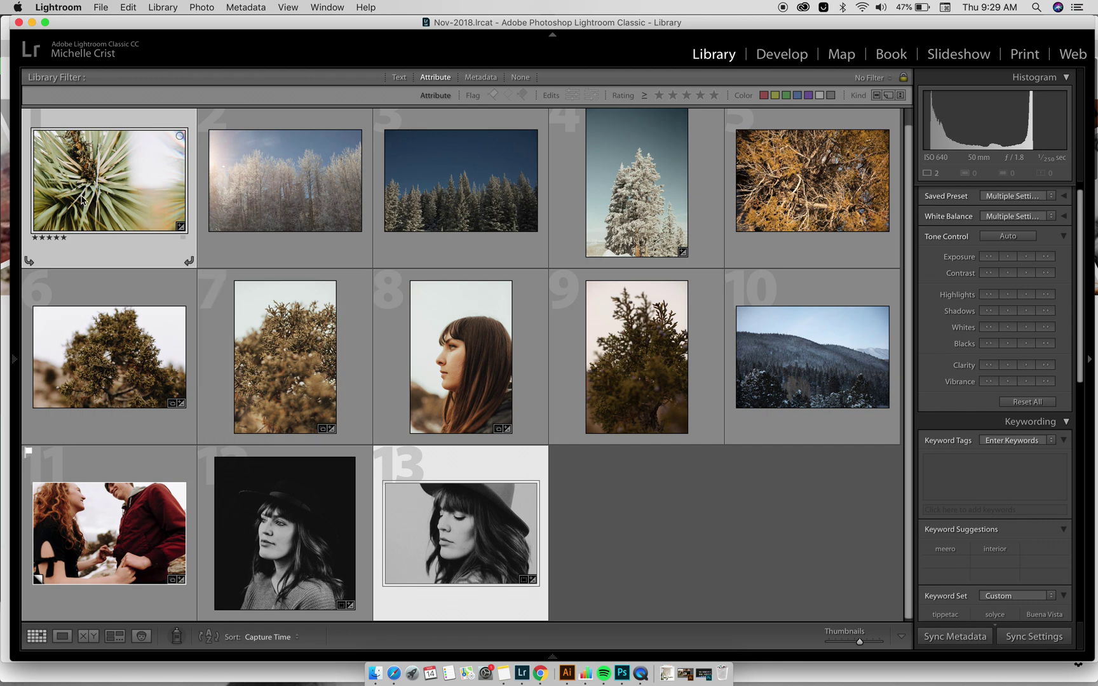
{"action": "right_click", "coordinate": [115, 190]}
{"action": "mouse_move", "coordinate": [194, 335]}
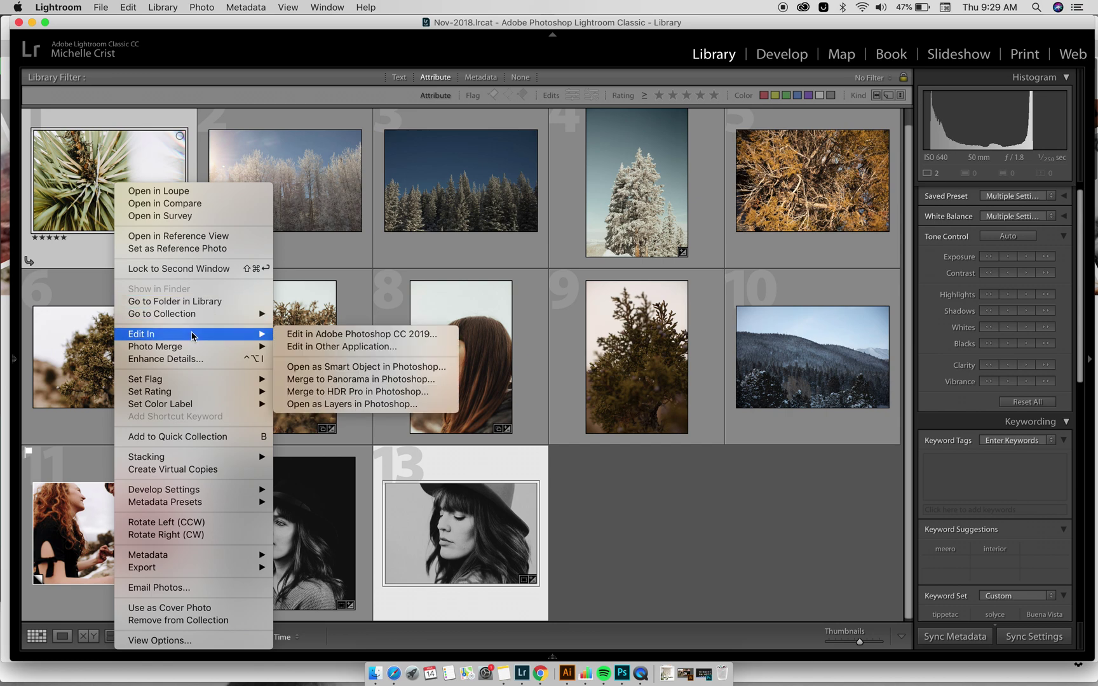
{"action": "left_click", "coordinate": [356, 405]}
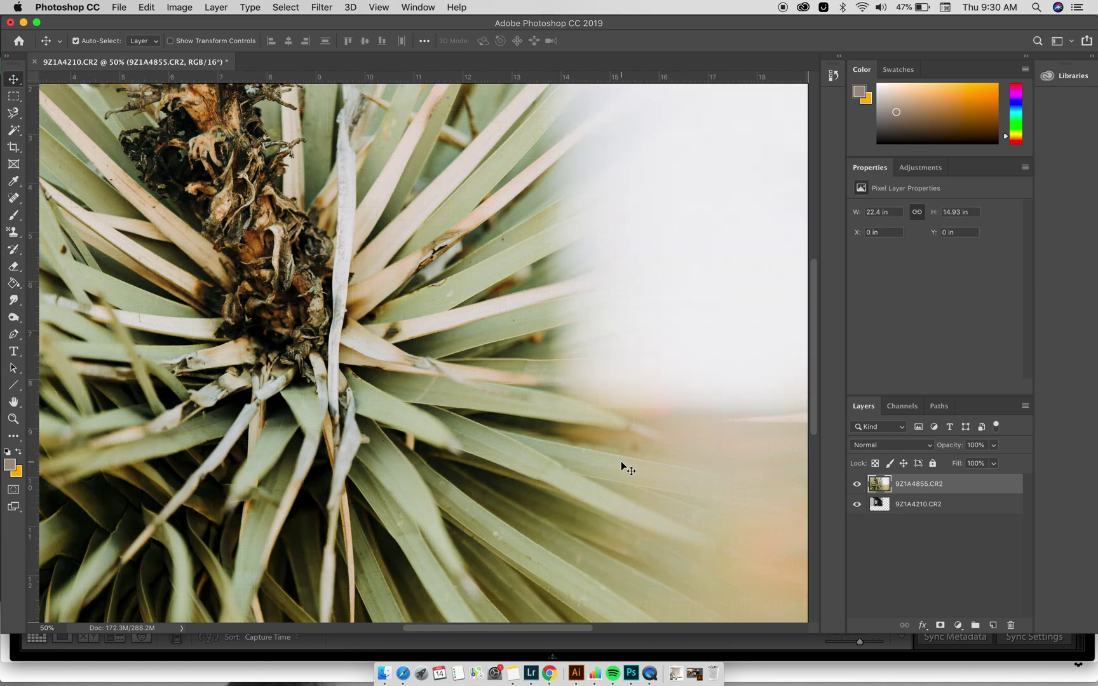
Set the plant layer 9Z1A4855.CR2 to Screen blend mode and shift it up-left over the portrait.
{"action": "left_click", "coordinate": [907, 504]}
{"action": "left_click", "coordinate": [856, 483]}
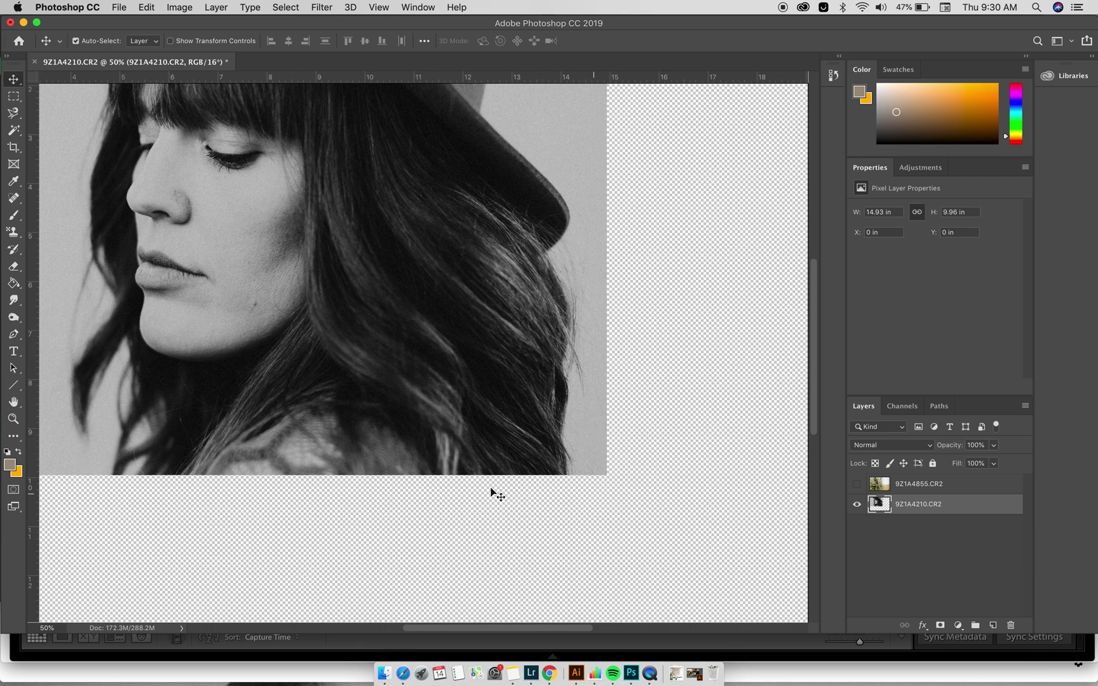
{"action": "left_click", "coordinate": [856, 484]}
{"action": "left_click", "coordinate": [930, 487]}
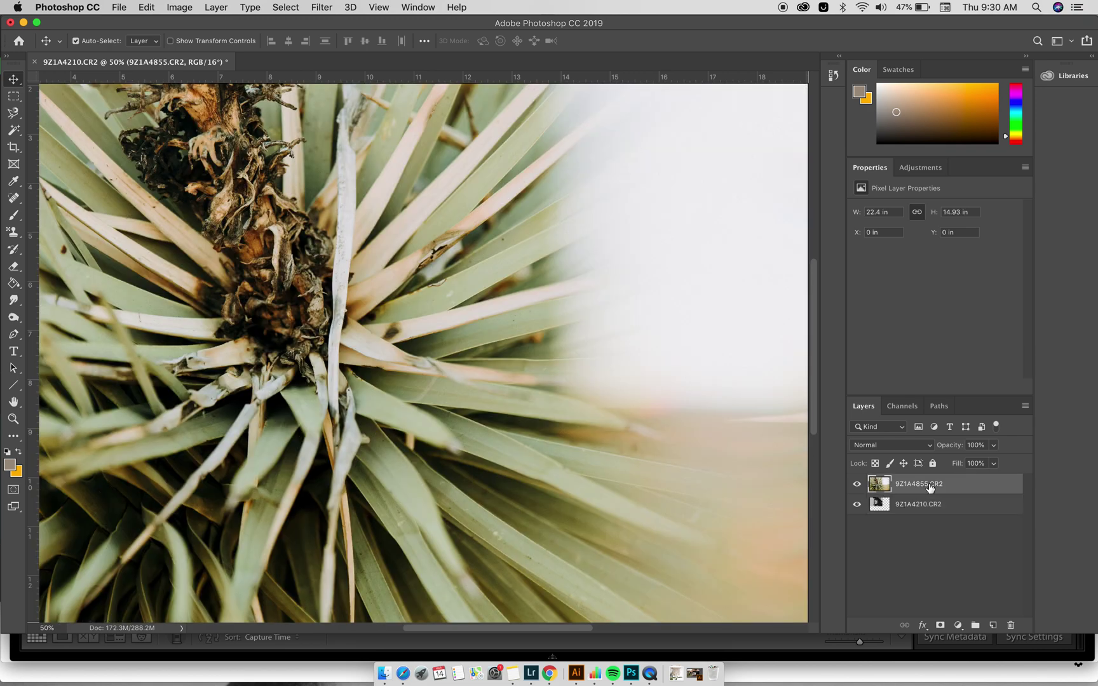
{"action": "left_click", "coordinate": [893, 445]}
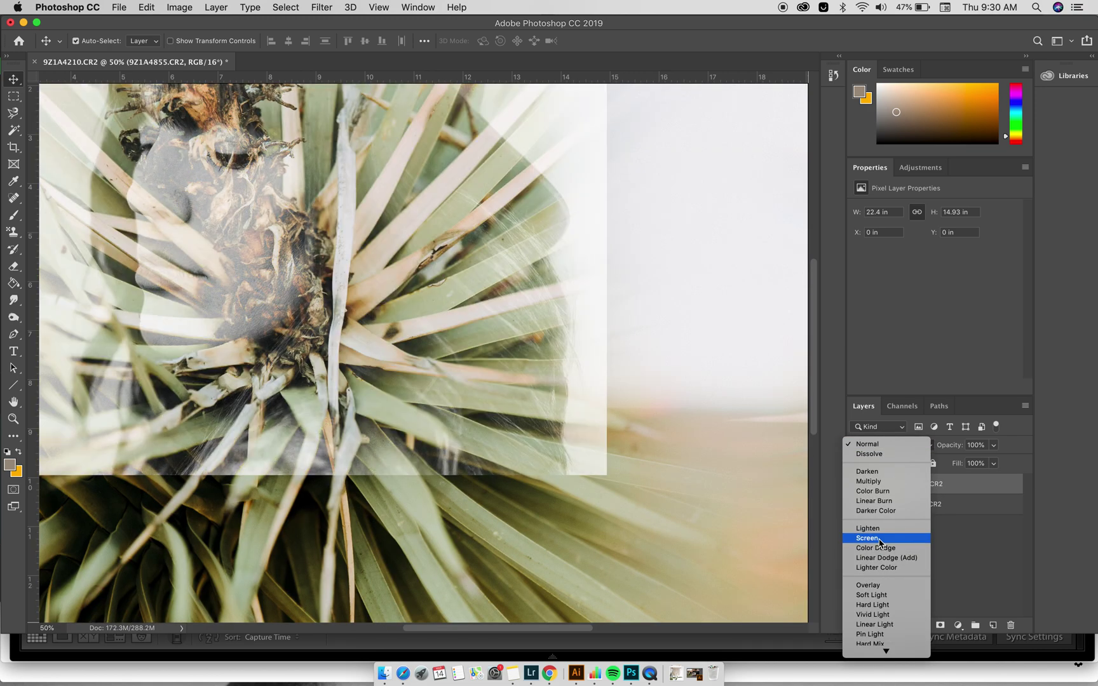
{"action": "left_click", "coordinate": [880, 539]}
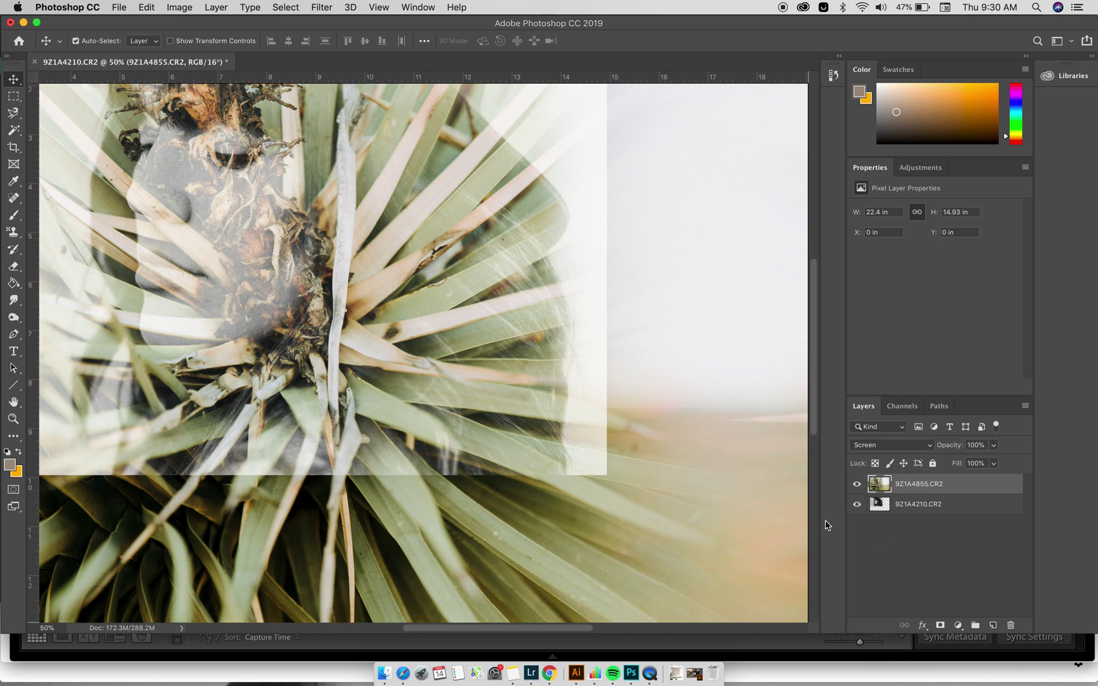
{"action": "left_click_drag", "start_coordinate": [580, 524], "coordinate": [258, 294]}
Flip the plant layer horizontally and move it right over the woman's face.
{"action": "left_click", "coordinate": [158, 6]}
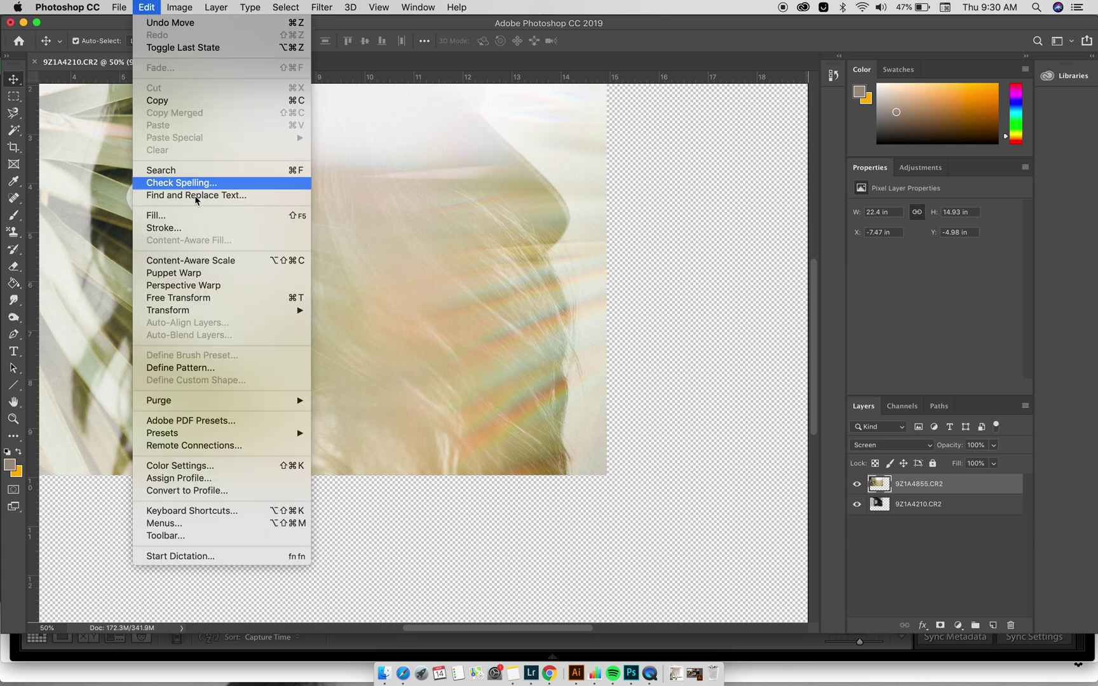
{"action": "mouse_move", "coordinate": [236, 311]}
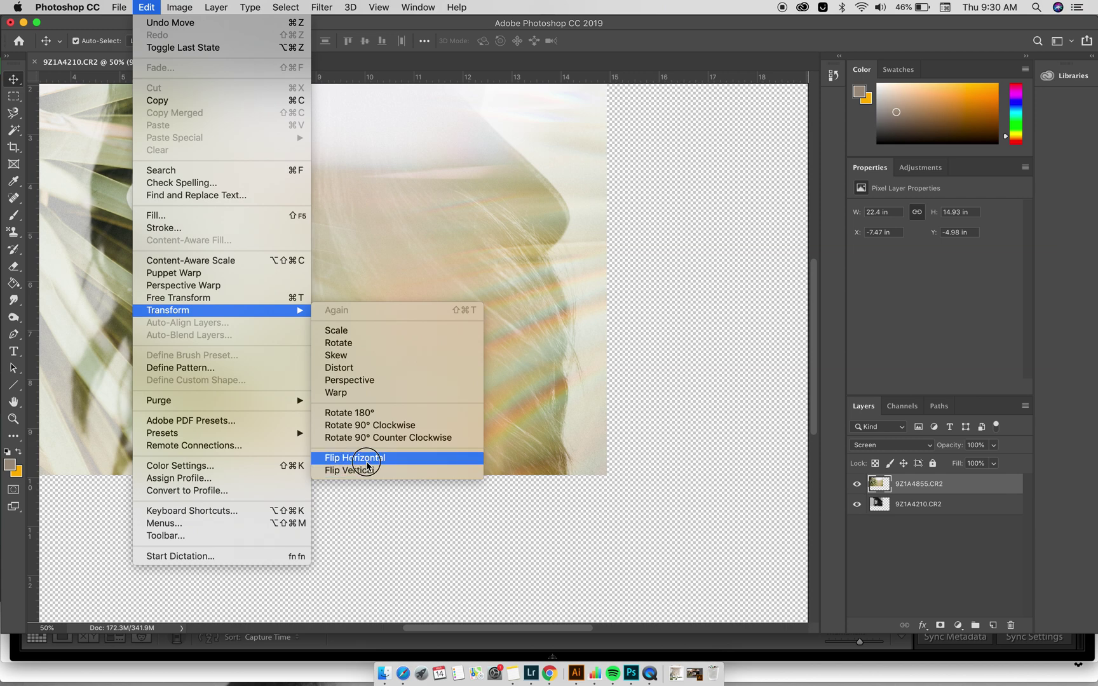
{"action": "left_click", "coordinate": [367, 461]}
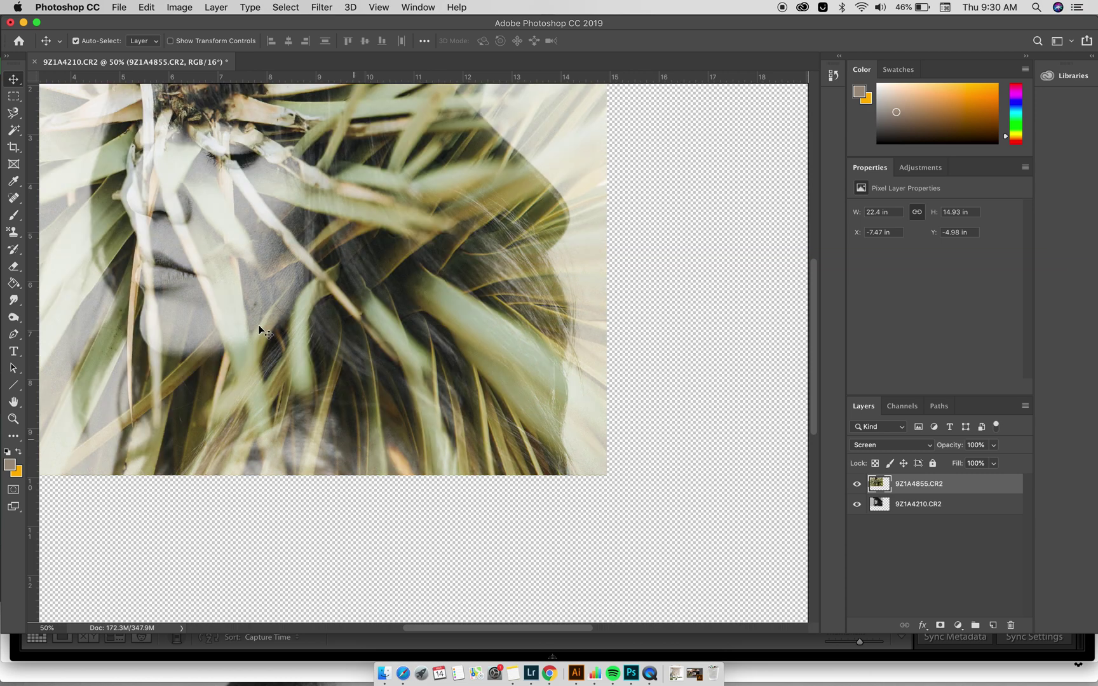
{"action": "left_click_drag", "start_coordinate": [247, 286], "coordinate": [724, 299]}
Fine-tune the plant layer's position, settling back on its earlier placement.
{"action": "scroll", "coordinate": [570, 528], "scroll_direction": "up", "scroll_amount": 5}
{"action": "scroll", "coordinate": [570, 527], "scroll_direction": "left", "scroll_amount": 2}
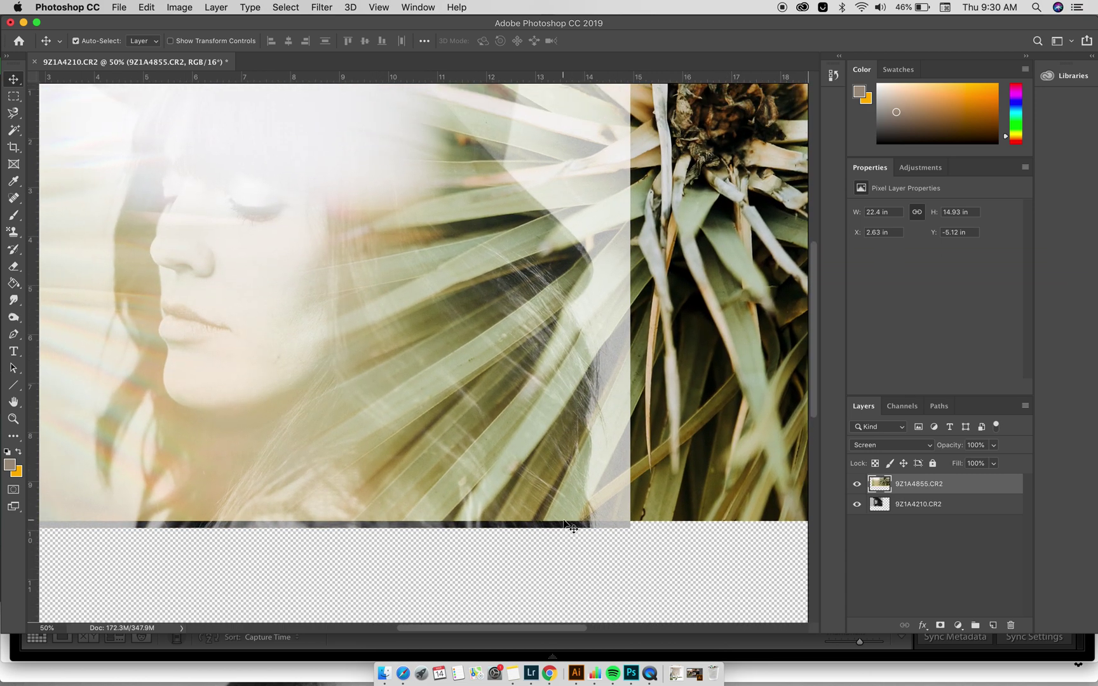
{"action": "left_click_drag", "start_coordinate": [508, 485], "coordinate": [487, 493]}
{"action": "key", "text": "super+z"}
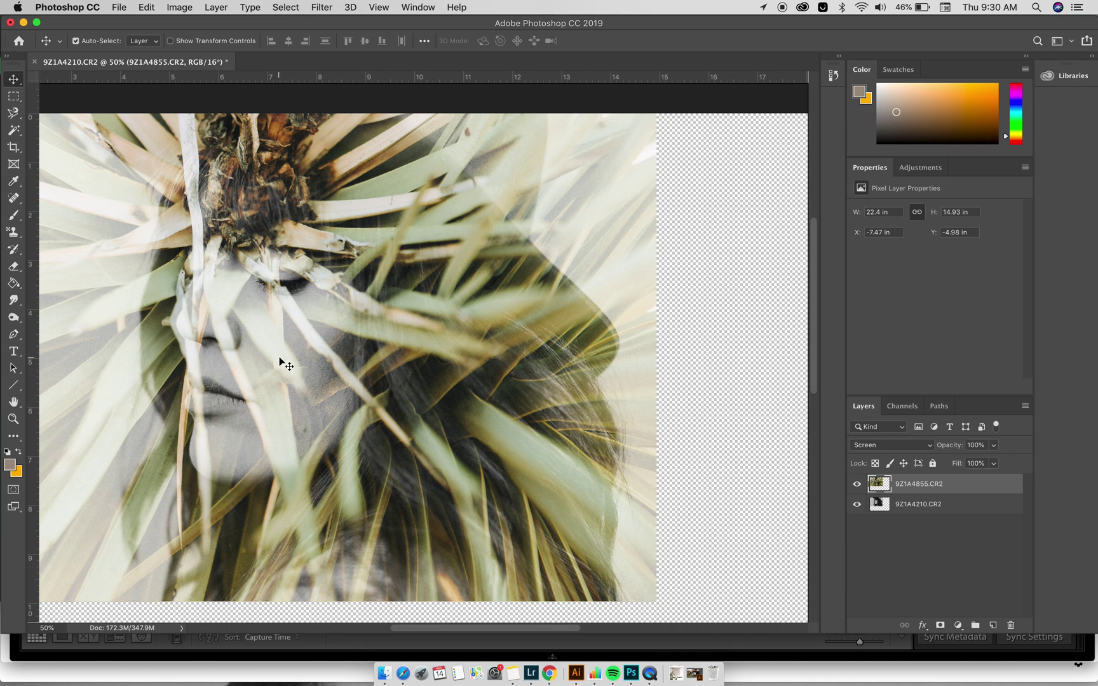
{"action": "key", "text": "super+shift+z"}
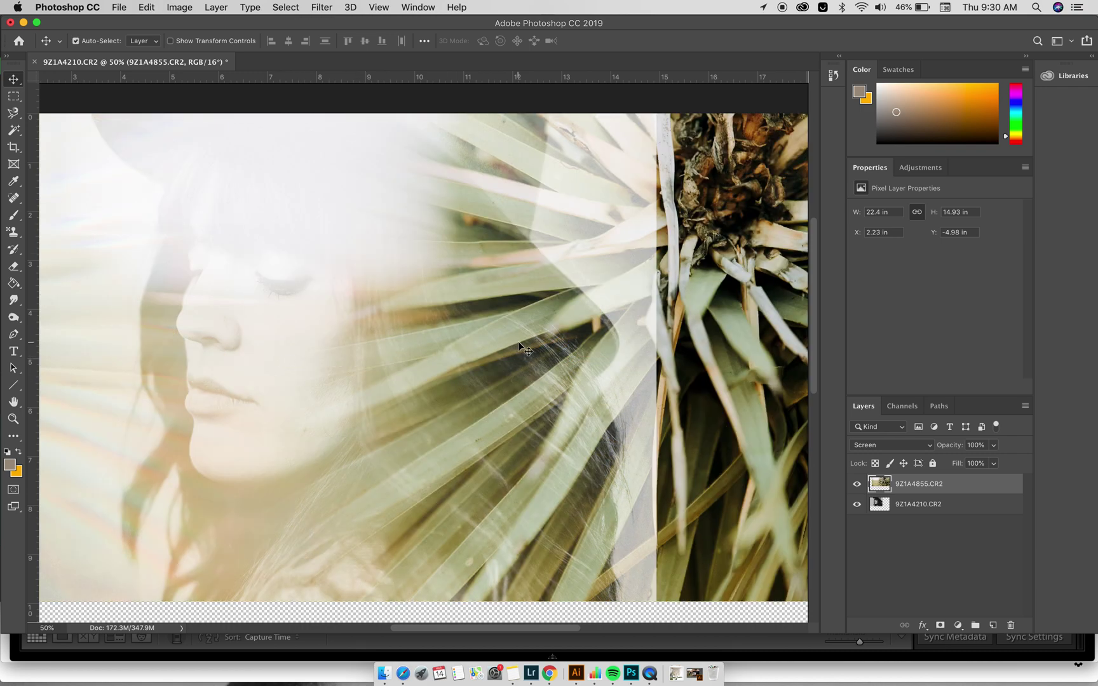
{"action": "key", "text": "super"}
{"action": "key", "text": "super+z"}
{"action": "key", "text": "super+shift+z"}
{"action": "key", "text": "super+z"}
{"action": "key", "text": "super+z"}
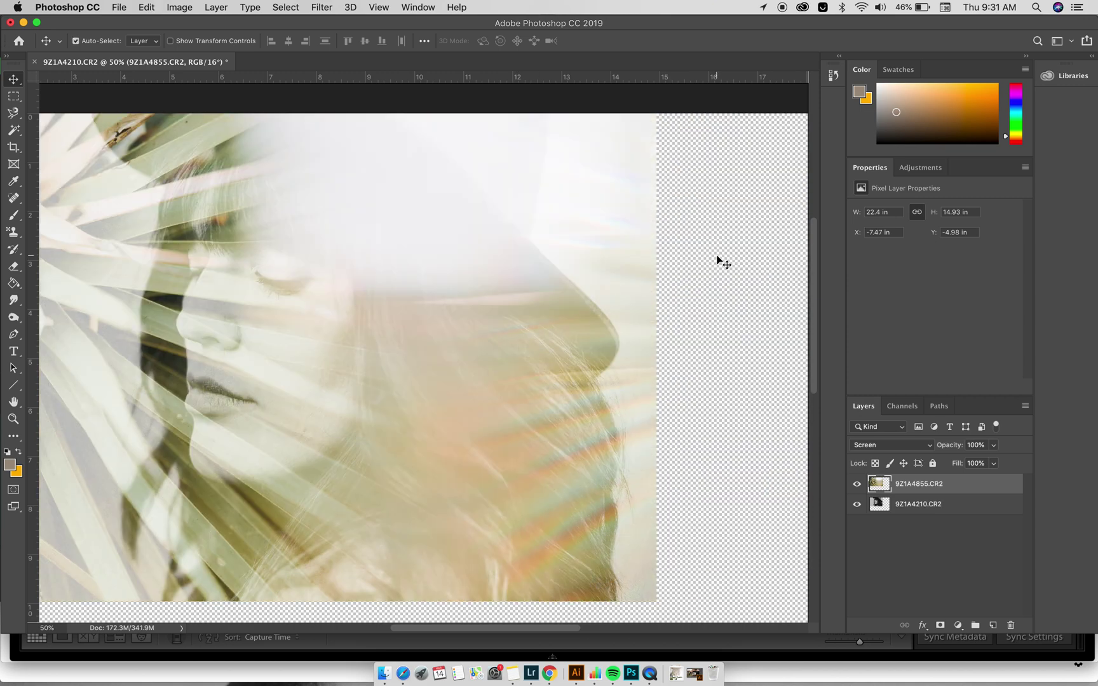
Save the blended document as 9Z1A4855-Edit.tif.
{"action": "left_click", "coordinate": [119, 7]}
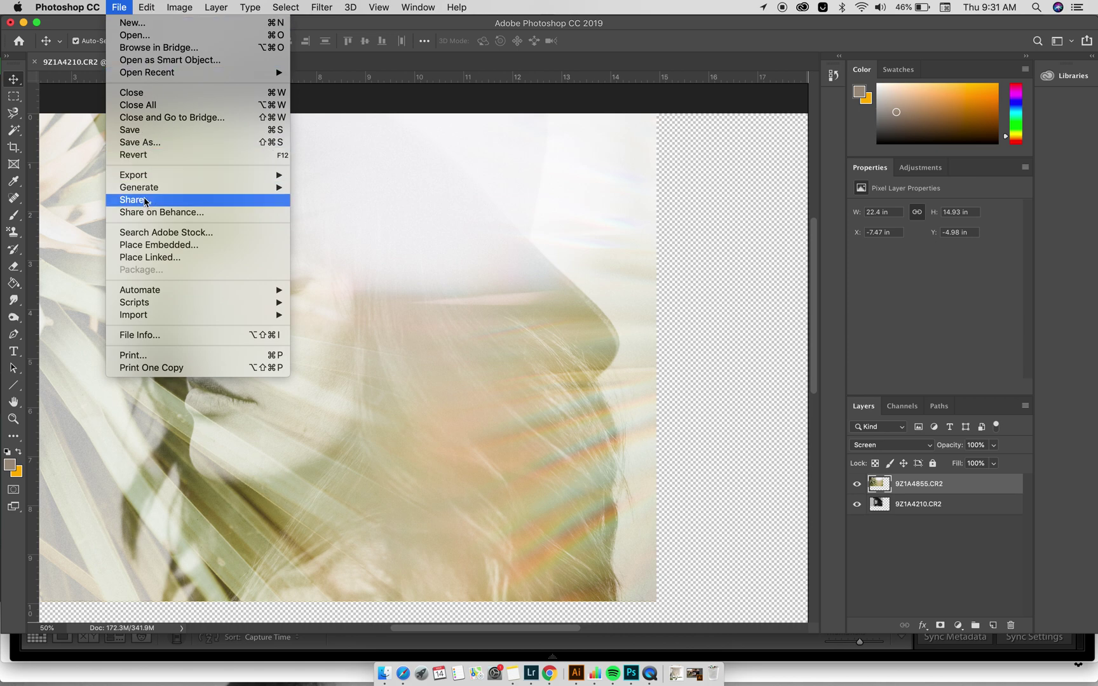
{"action": "left_click", "coordinate": [149, 134]}
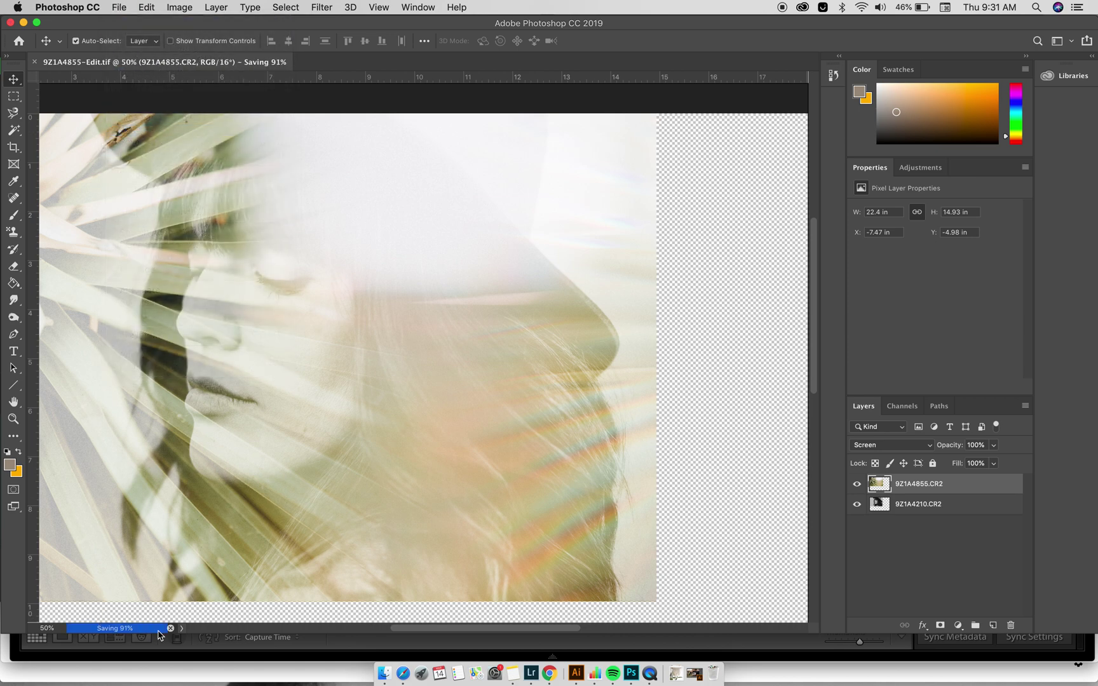
{"action": "left_click", "coordinate": [531, 673]}
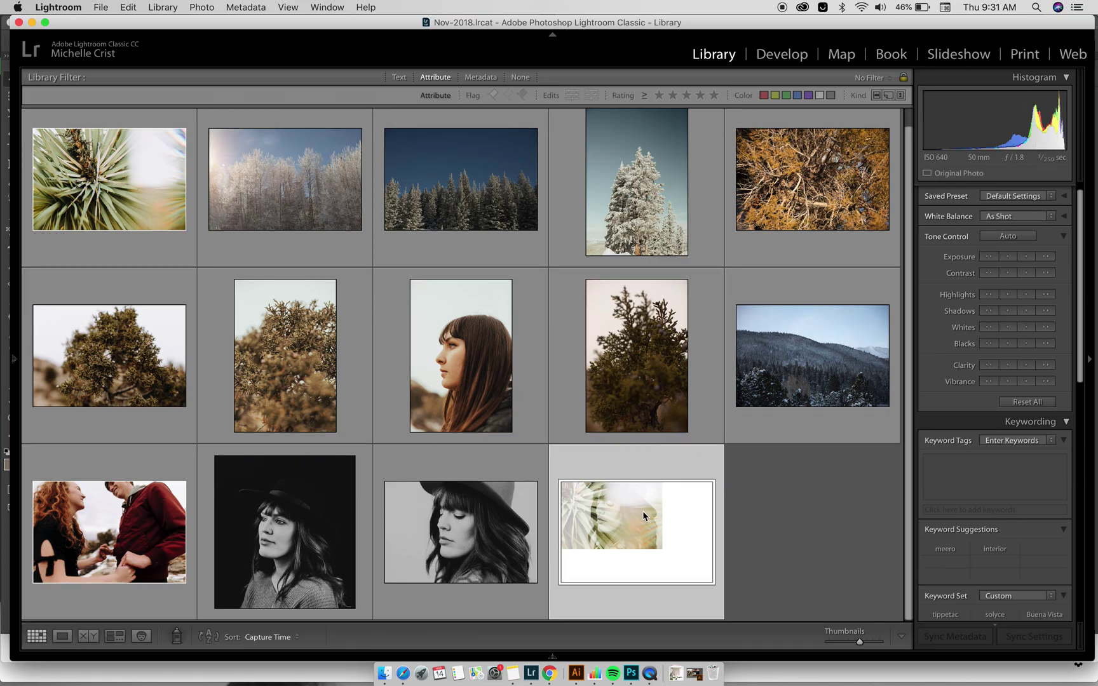
Crop photo 14 in Develop to remove its empty white area and return to the Library grid.
{"action": "key", "text": "d"}
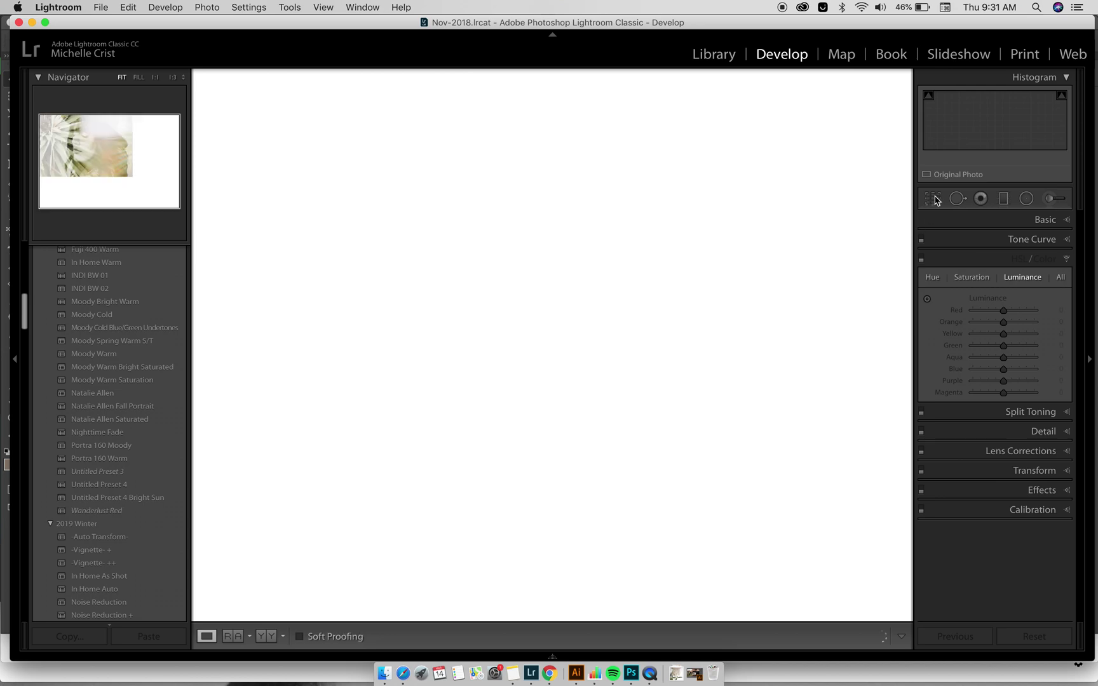
{"action": "left_click", "coordinate": [933, 198]}
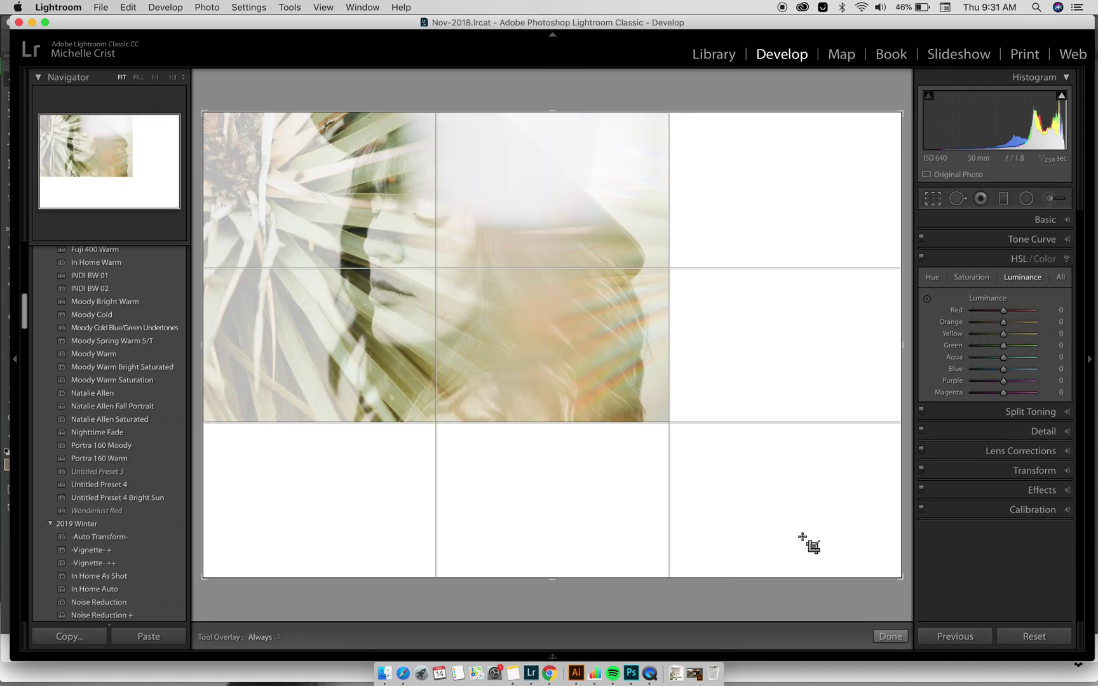
{"action": "left_click_drag", "start_coordinate": [899, 577], "coordinate": [784, 511]}
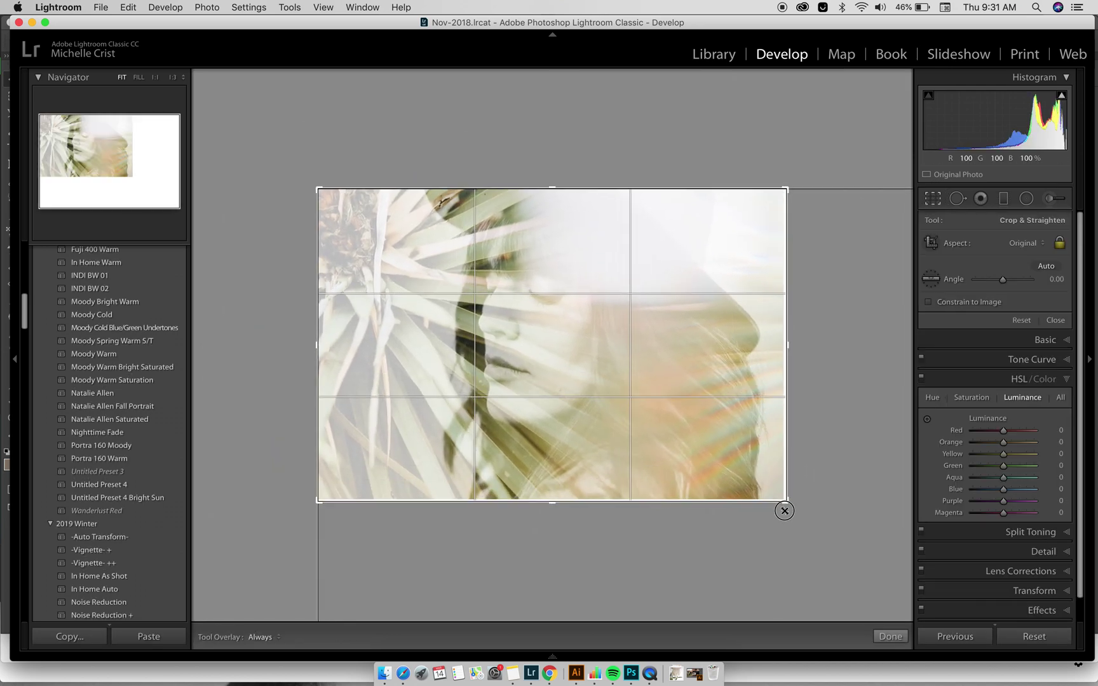
{"action": "key", "text": "Return"}
{"action": "key", "text": "g"}
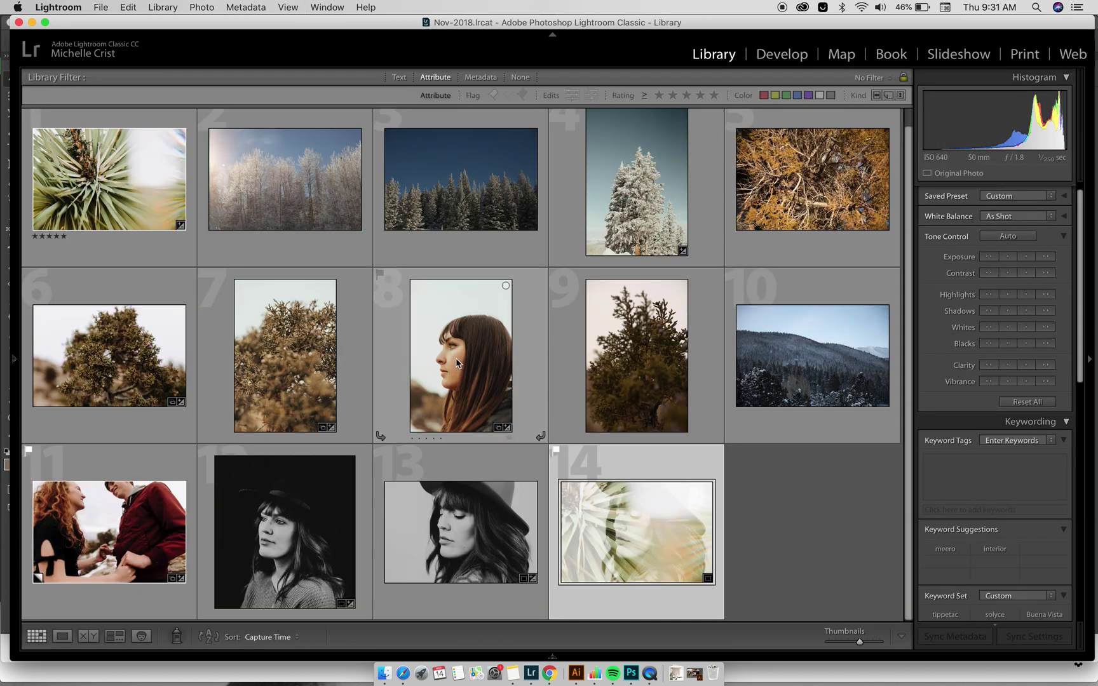
{"action": "left_click", "coordinate": [457, 364]}
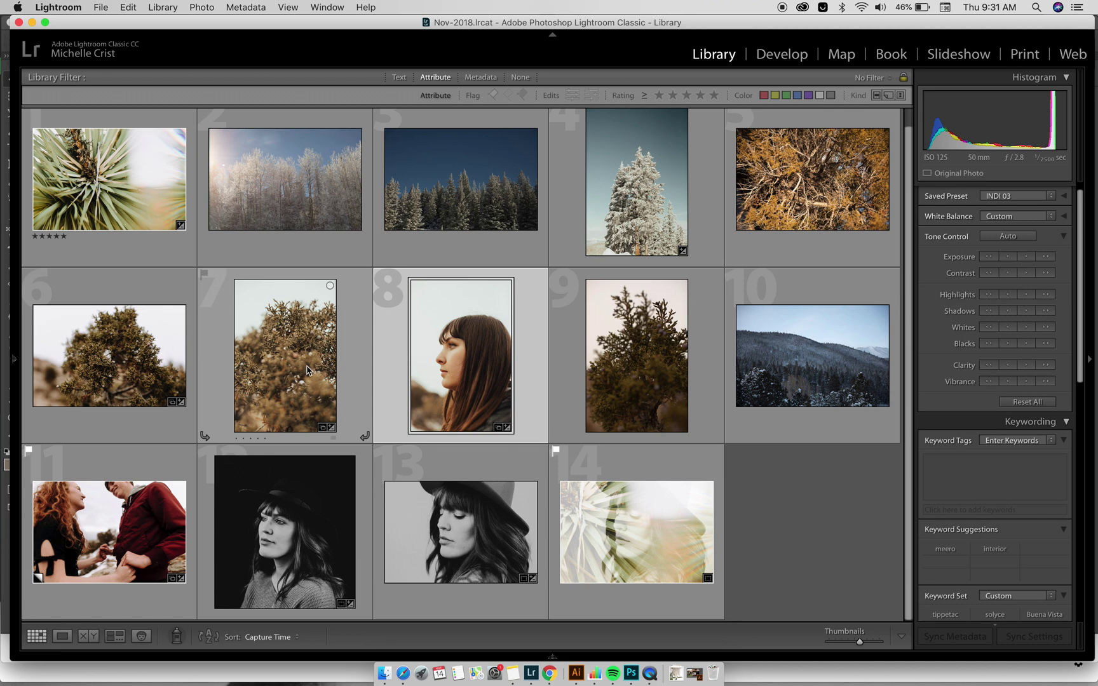
Open the profile portrait and juniper branches photo together as layers in Photoshop.
{"action": "left_click", "coordinate": [284, 368], "text": "super"}
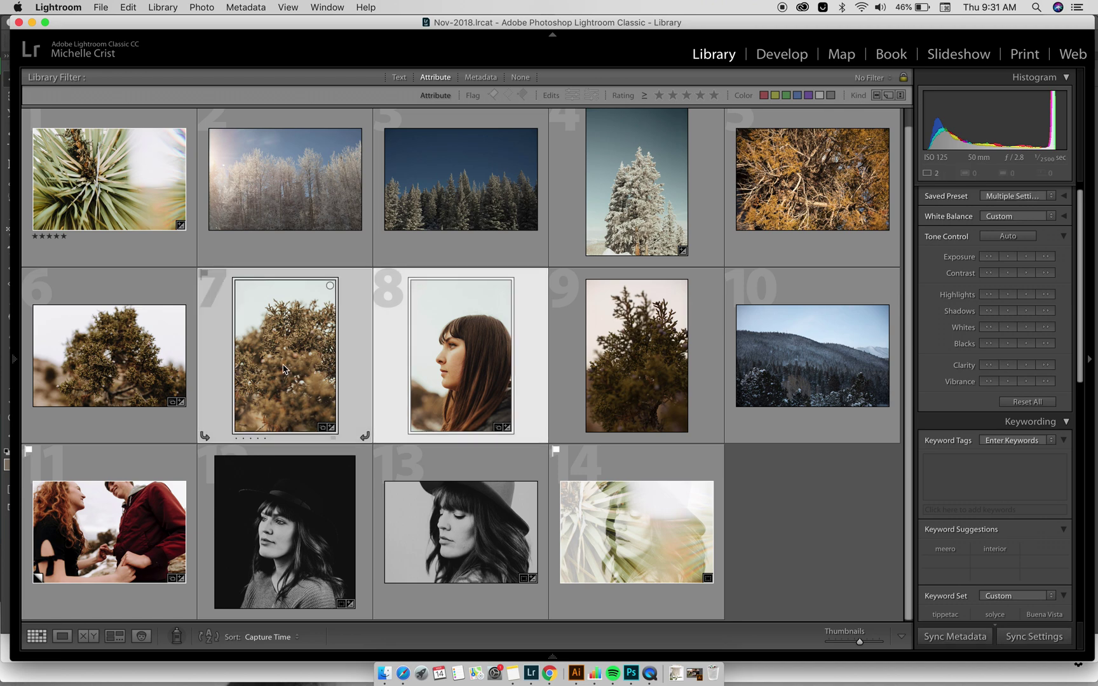
{"action": "right_click", "coordinate": [294, 347]}
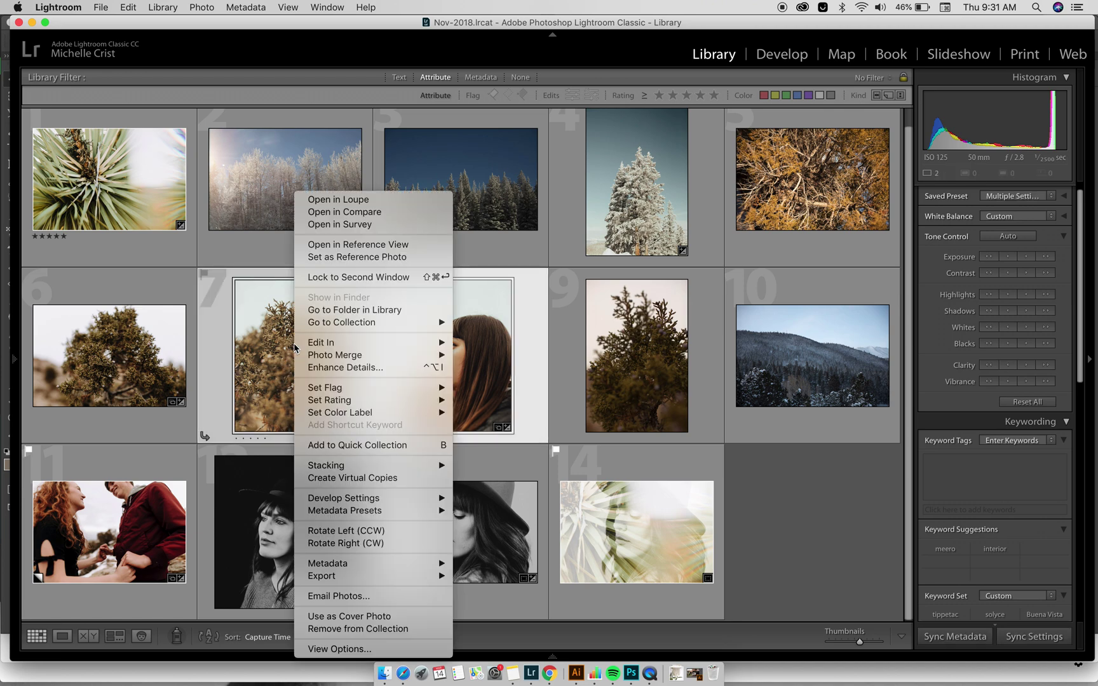
{"action": "mouse_move", "coordinate": [370, 346]}
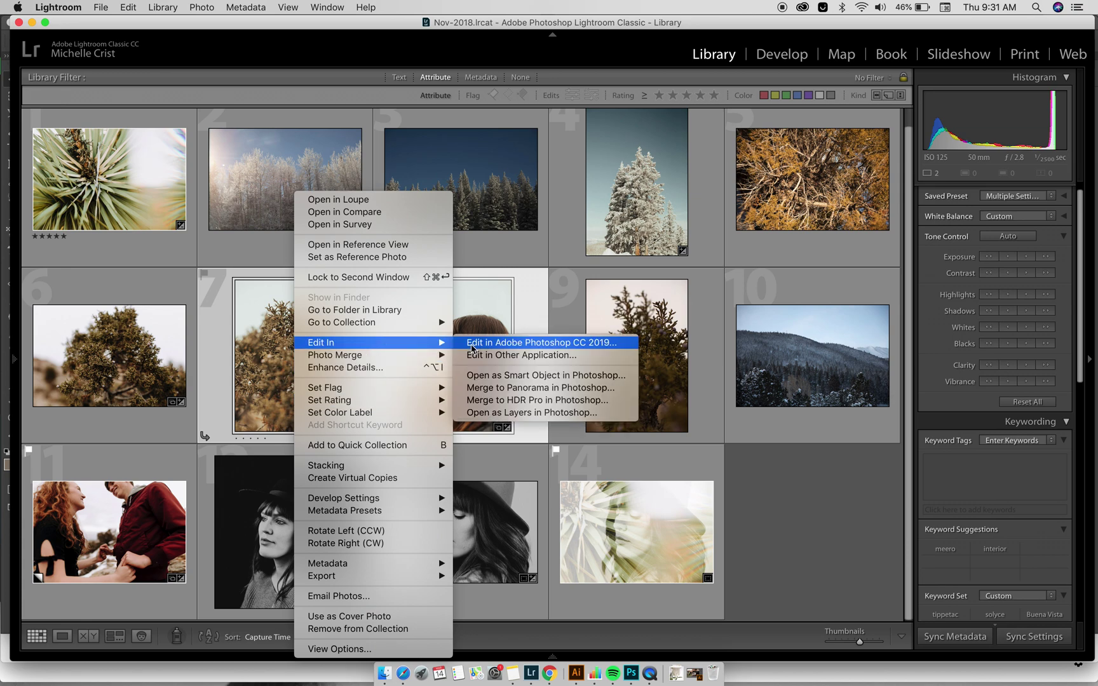
{"action": "left_click", "coordinate": [506, 416]}
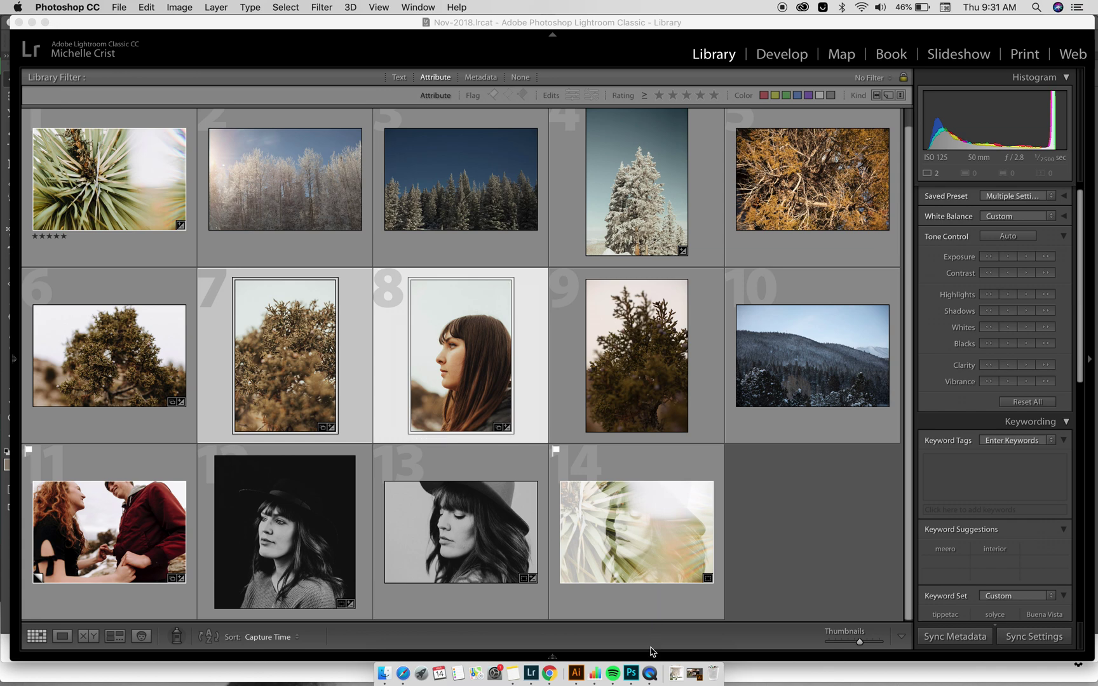
{"action": "left_click", "coordinate": [632, 675]}
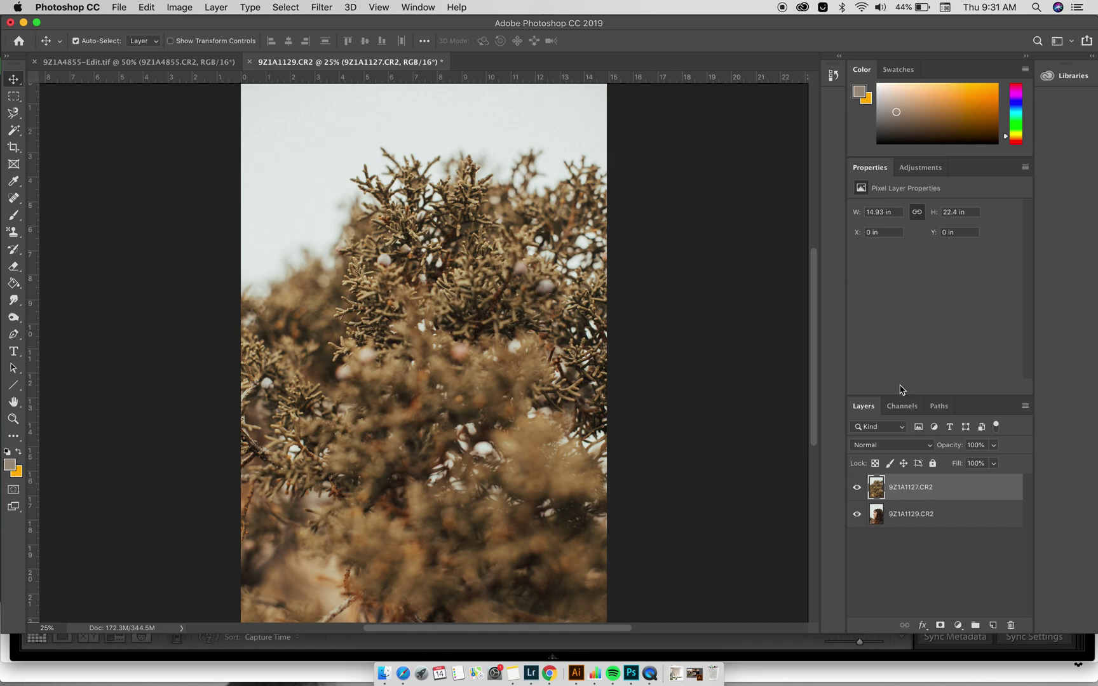
Set the branches layer 9Z1A1127.CR2 to Screen mode and nudge it slightly right and down.
{"action": "left_click", "coordinate": [886, 445]}
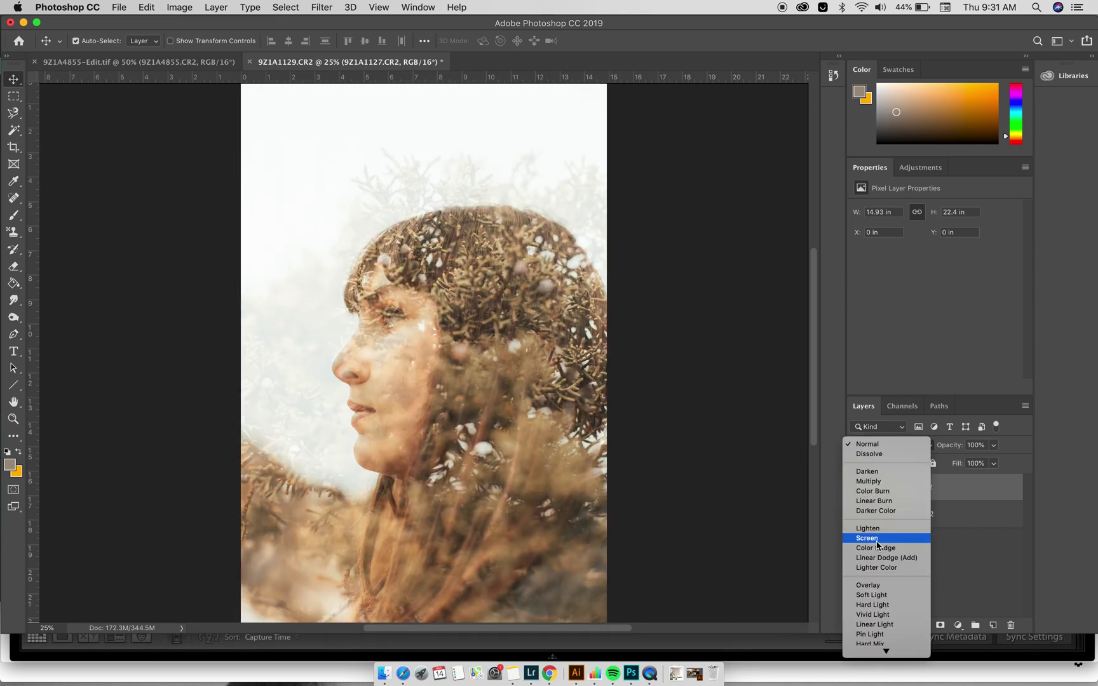
{"action": "left_click", "coordinate": [877, 539]}
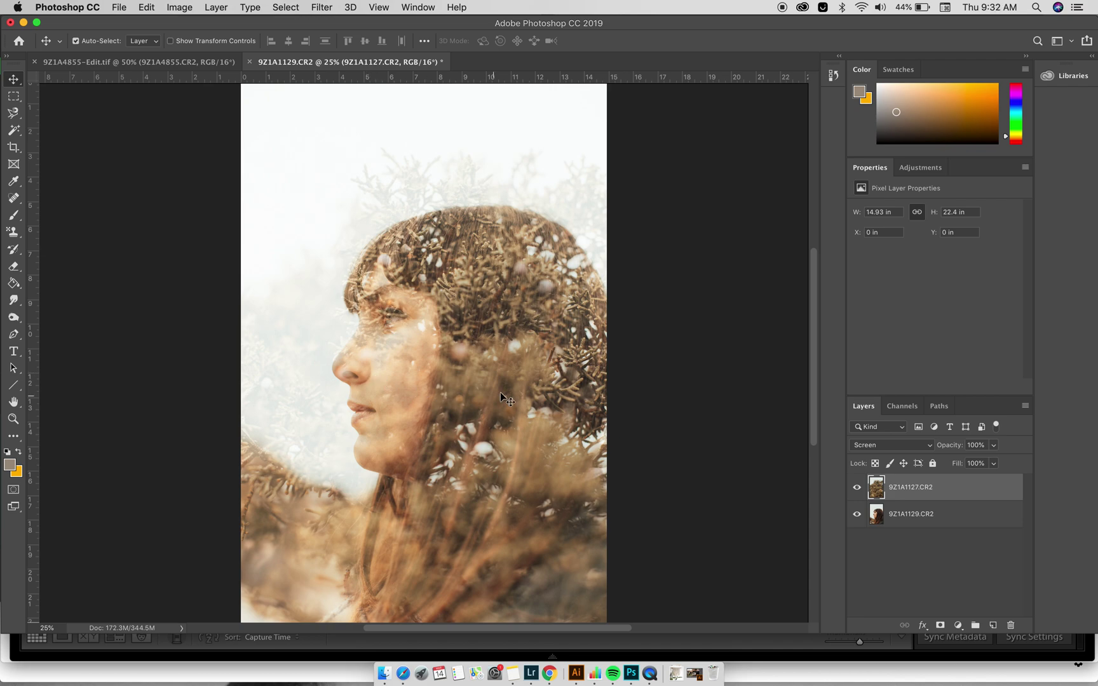
{"action": "mouse_move", "coordinate": [502, 387]}
{"action": "left_mouse_down"}
{"action": "mouse_move", "coordinate": [528, 454]}
{"action": "mouse_move", "coordinate": [543, 406]}
{"action": "mouse_move", "coordinate": [438, 448]}
{"action": "mouse_move", "coordinate": [400, 438]}
{"action": "mouse_move", "coordinate": [541, 433]}
{"action": "mouse_move", "coordinate": [541, 469]}
{"action": "mouse_move", "coordinate": [541, 419]}
{"action": "mouse_move", "coordinate": [560, 409]}
{"action": "mouse_move", "coordinate": [558, 395]}
{"action": "mouse_move", "coordinate": [518, 390]}
{"action": "left_mouse_up"}
{"action": "left_click", "coordinate": [130, 7]}
Flip the branches layer horizontally, then vertically, with Edit > Transform.
{"action": "mouse_move", "coordinate": [147, 7]}
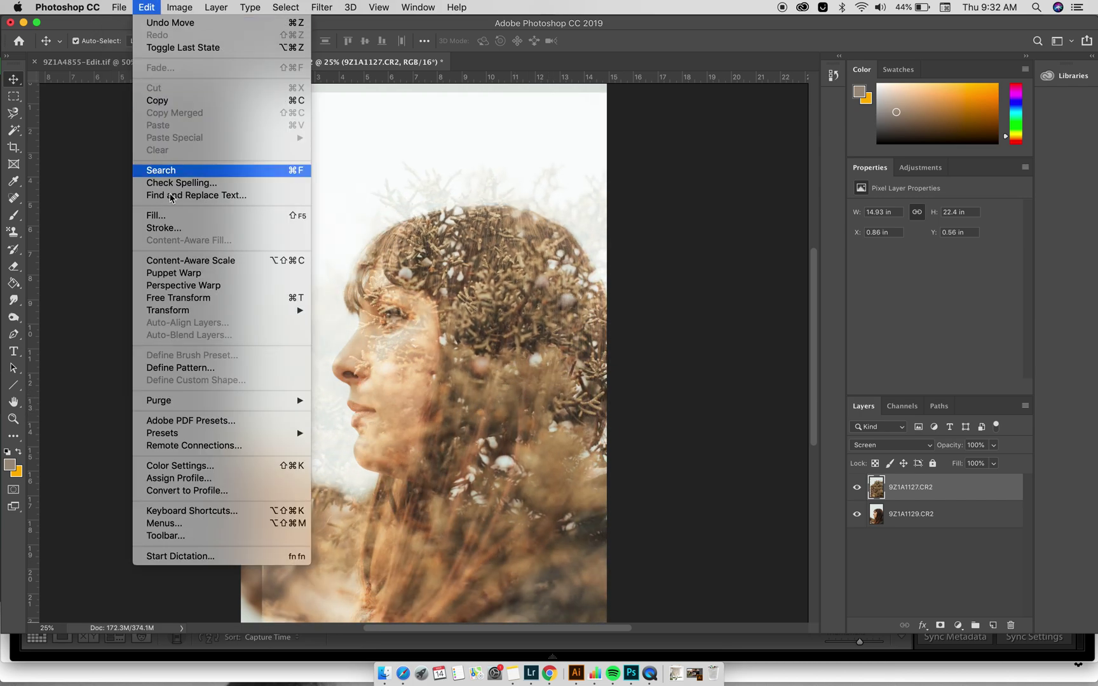
{"action": "mouse_move", "coordinate": [202, 310]}
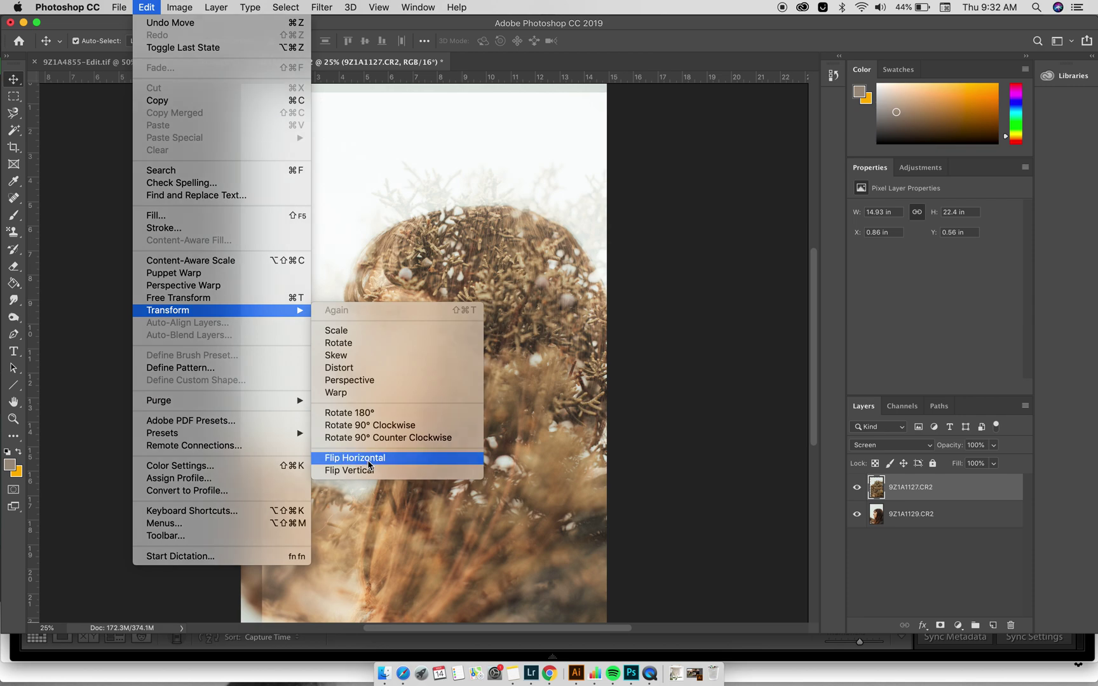
{"action": "left_click", "coordinate": [369, 459]}
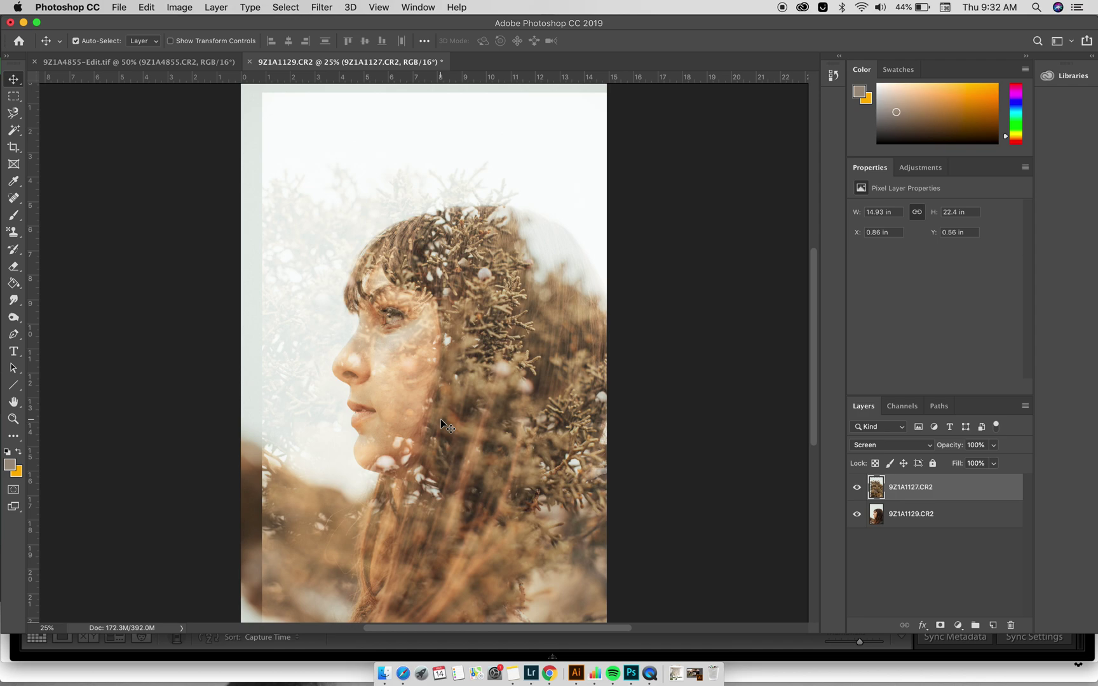
{"action": "left_click", "coordinate": [155, 7]}
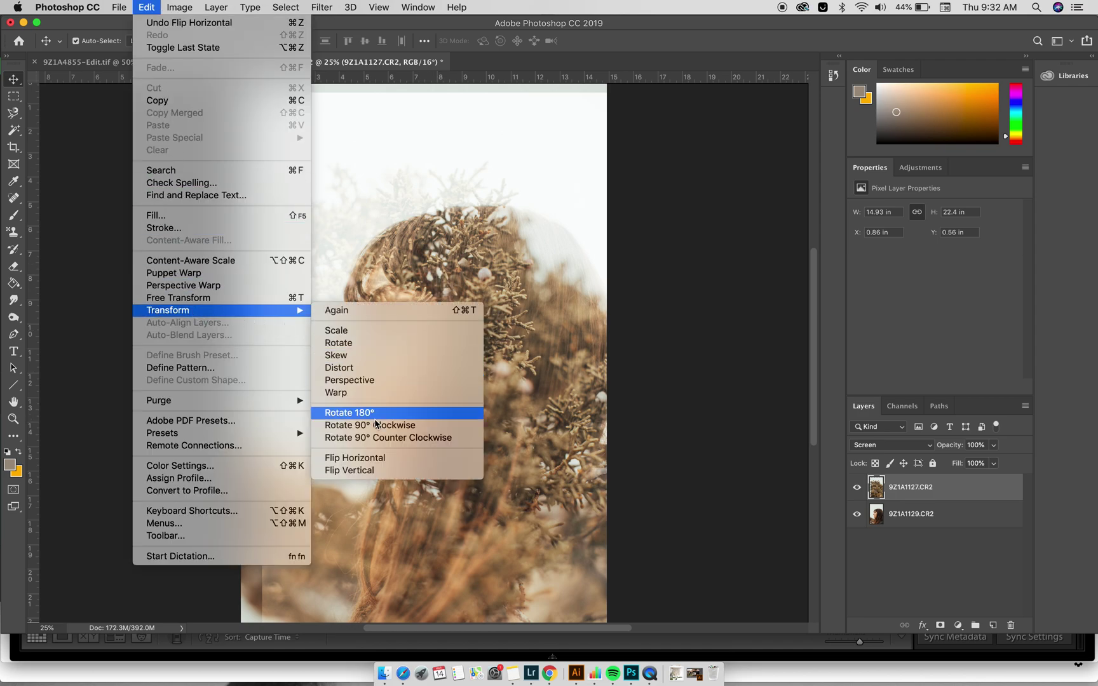
{"action": "left_click", "coordinate": [381, 470]}
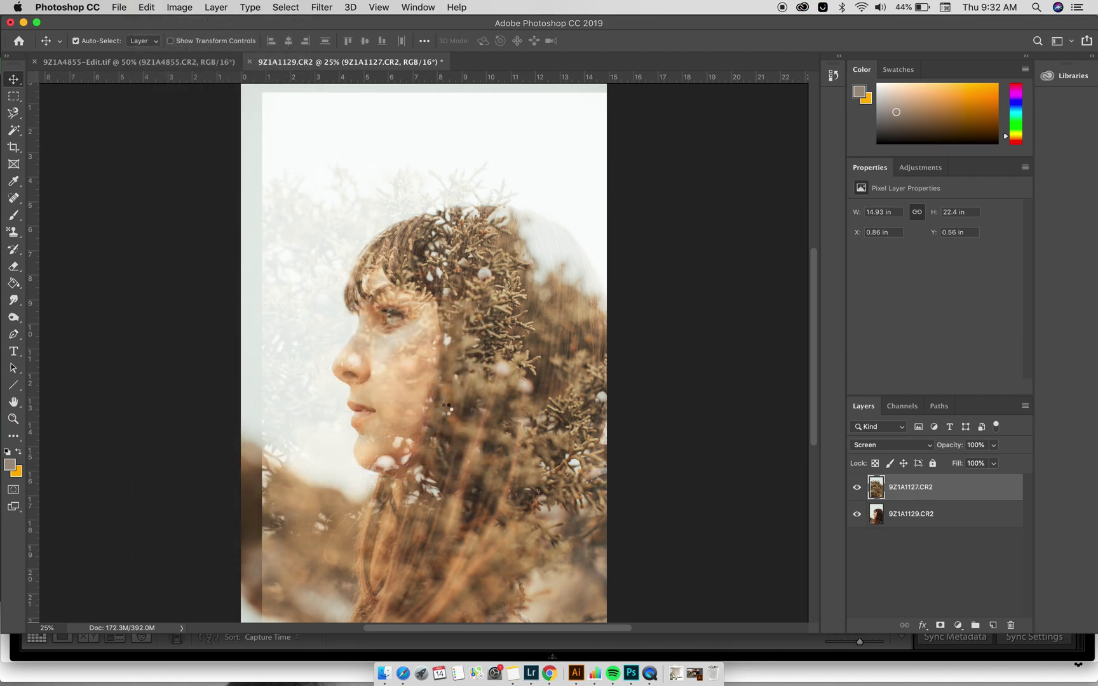
Reposition the branches layer to about 1.21 in by 1.89 in, covering the back of her head.
{"action": "left_click_drag", "start_coordinate": [481, 381], "coordinate": [465, 424]}
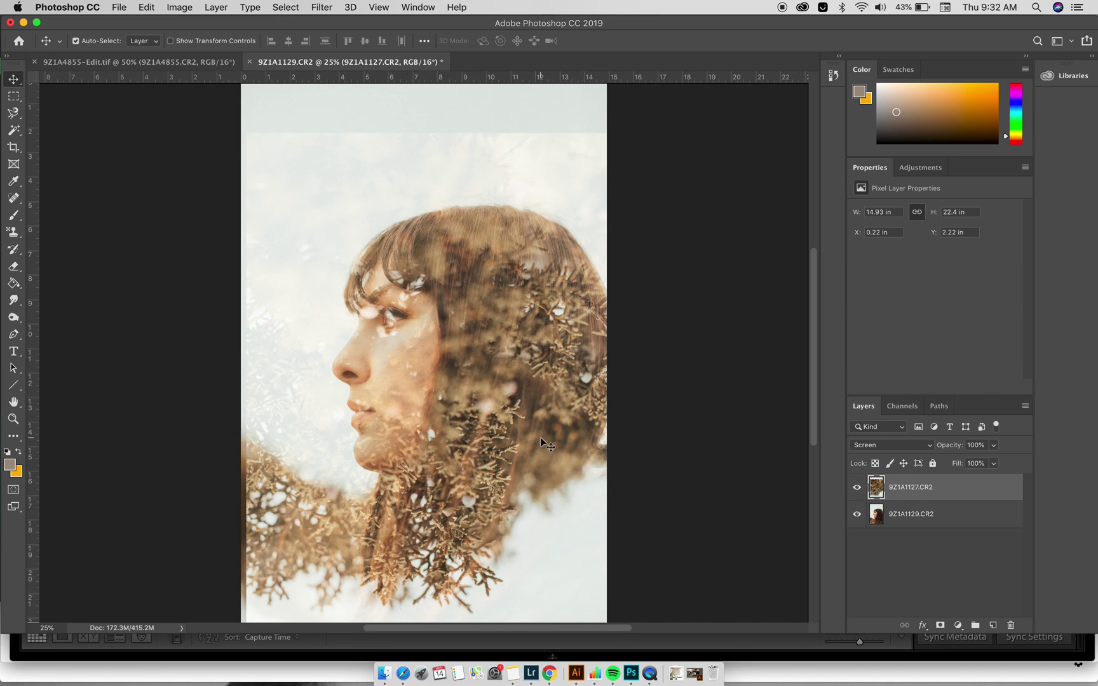
{"action": "left_click_drag", "start_coordinate": [537, 422], "coordinate": [538, 390]}
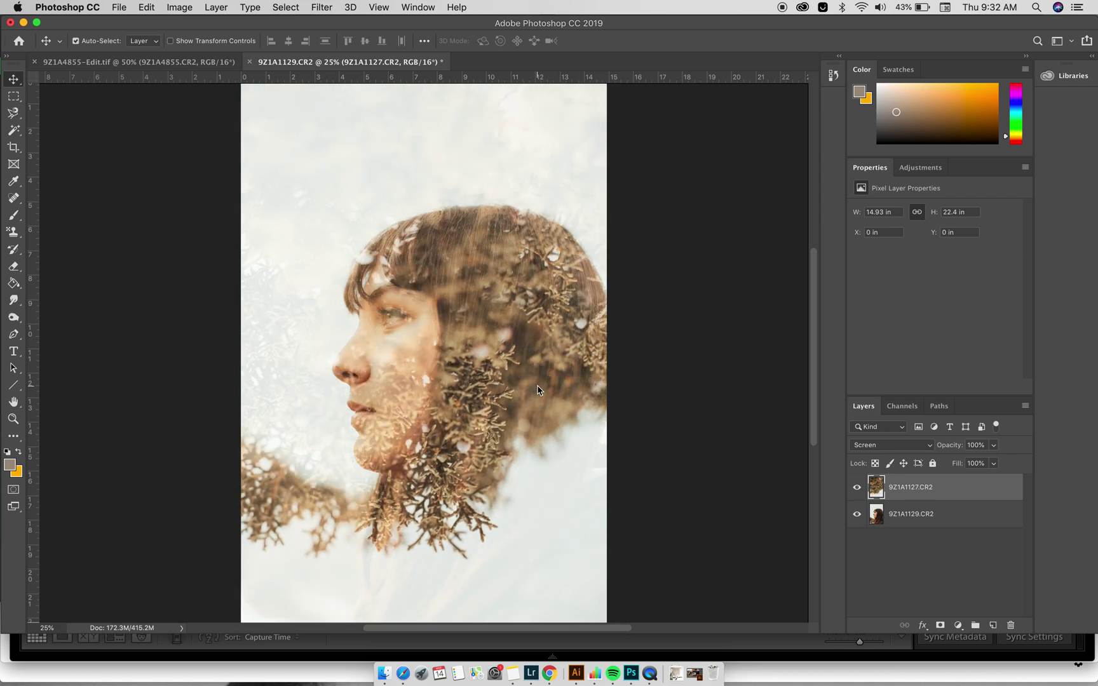
{"action": "left_click_drag", "start_coordinate": [534, 458], "coordinate": [535, 512]}
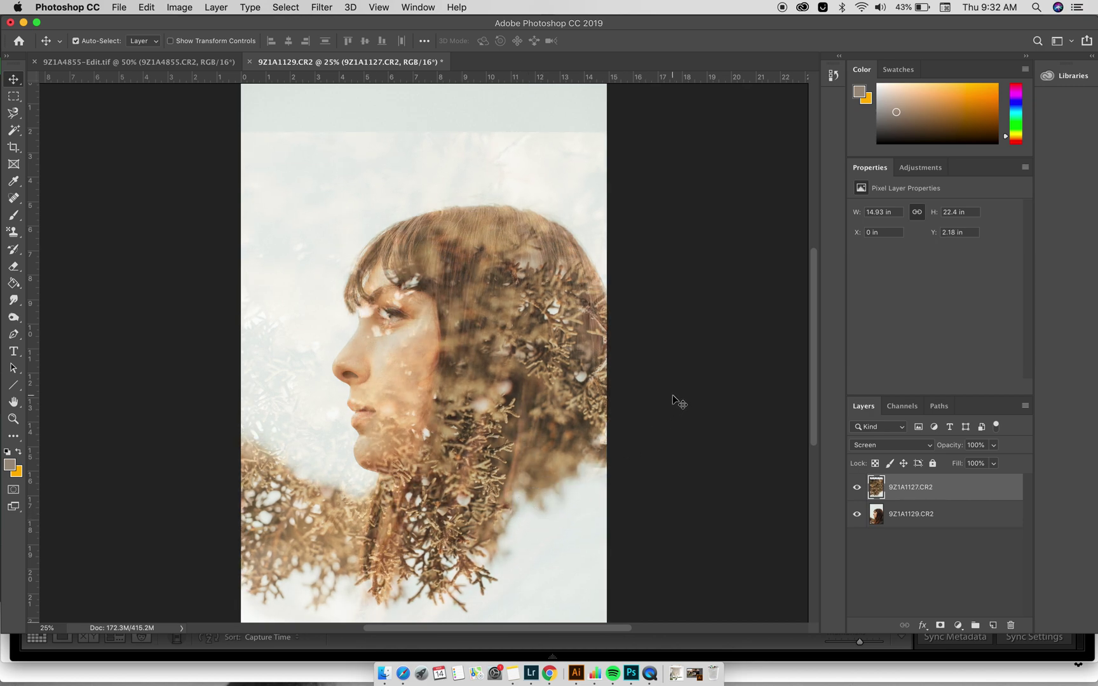
{"action": "left_click", "coordinate": [556, 394]}
{"action": "left_click_drag", "start_coordinate": [557, 393], "coordinate": [579, 386]}
Save the composite as 9Z1A1127-Edit-2.tif and return to Lightroom Classic.
{"action": "left_click", "coordinate": [138, 6]}
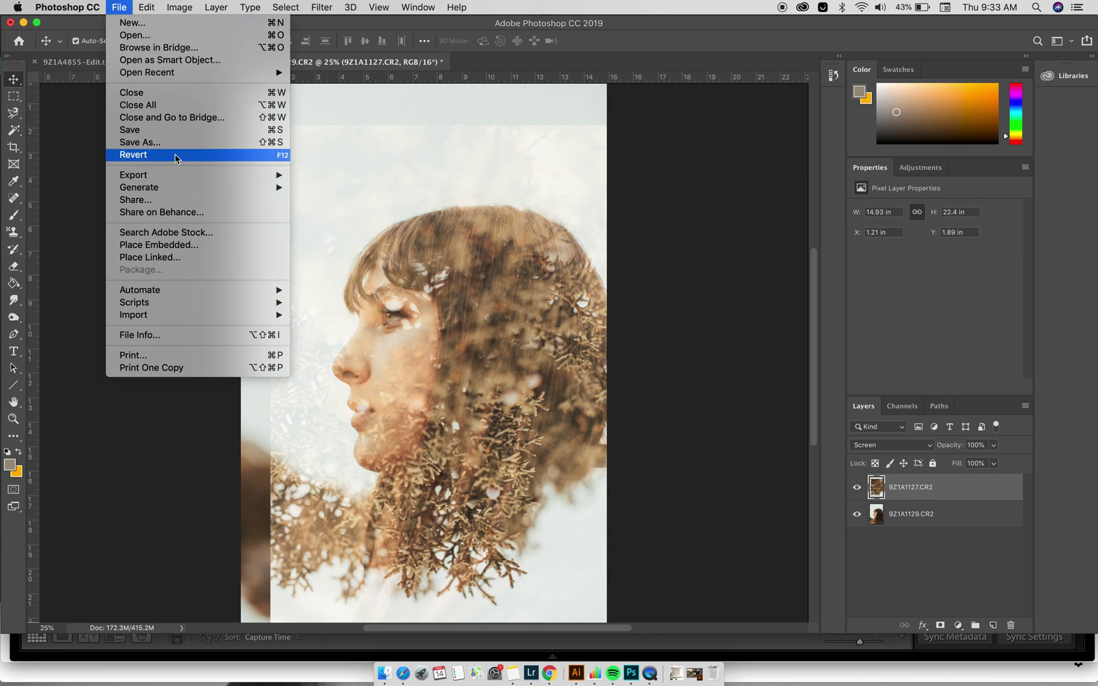
{"action": "left_click", "coordinate": [169, 130]}
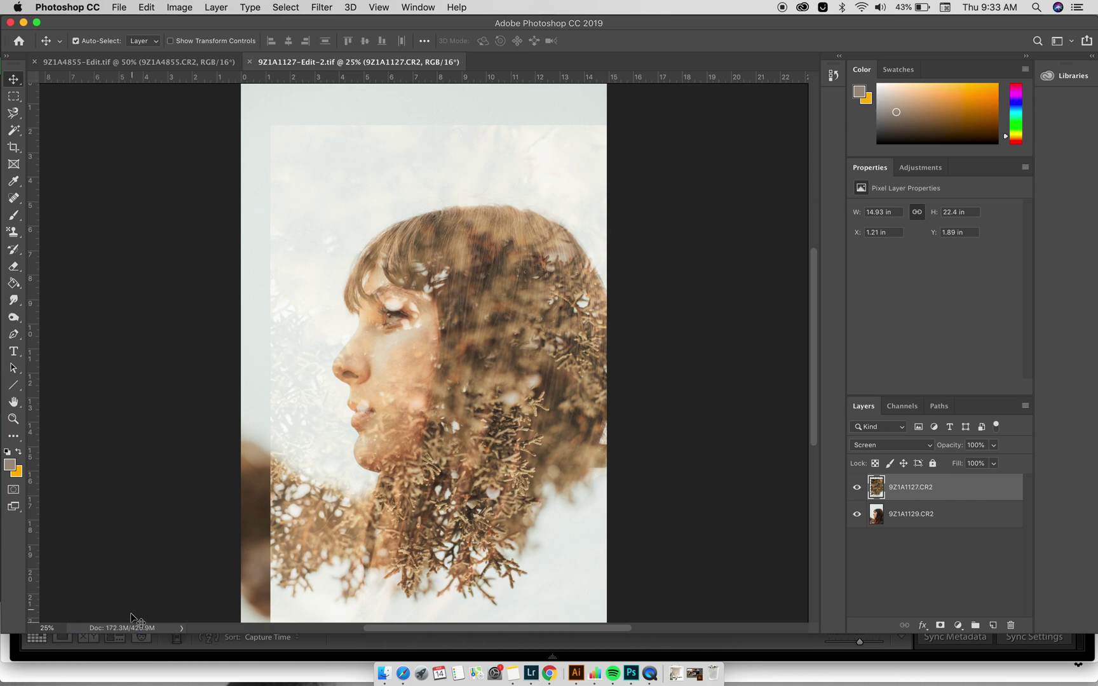
{"action": "left_click", "coordinate": [532, 676]}
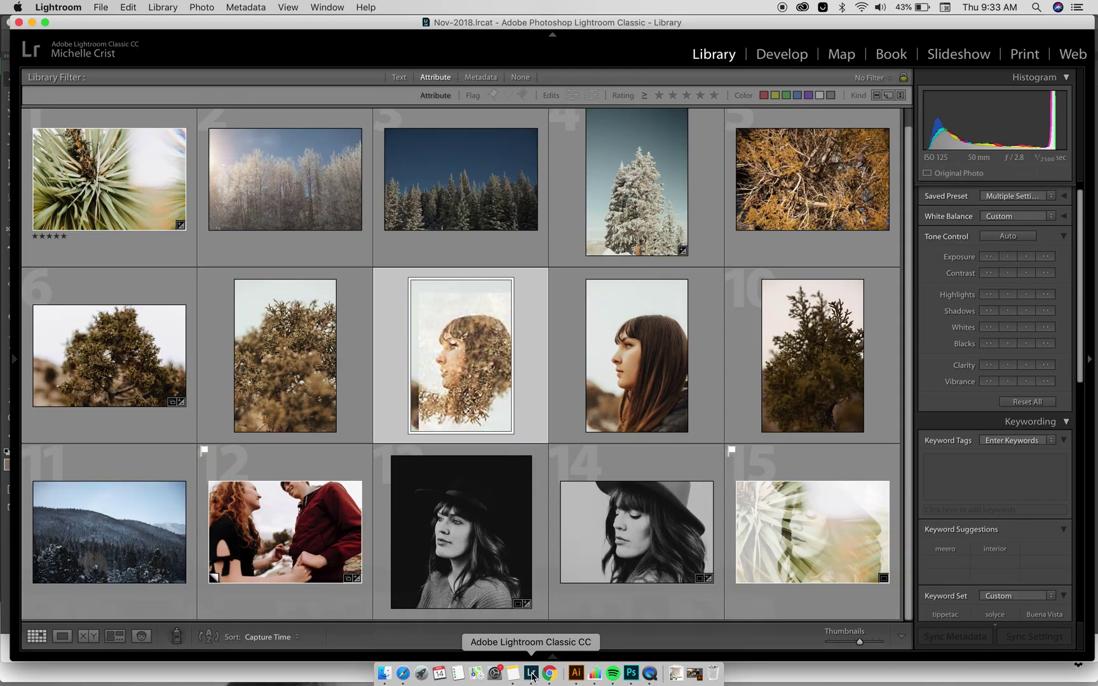
In Develop, crop the composite to trim the blank strips along its top and left edges.
{"action": "key", "text": "d"}
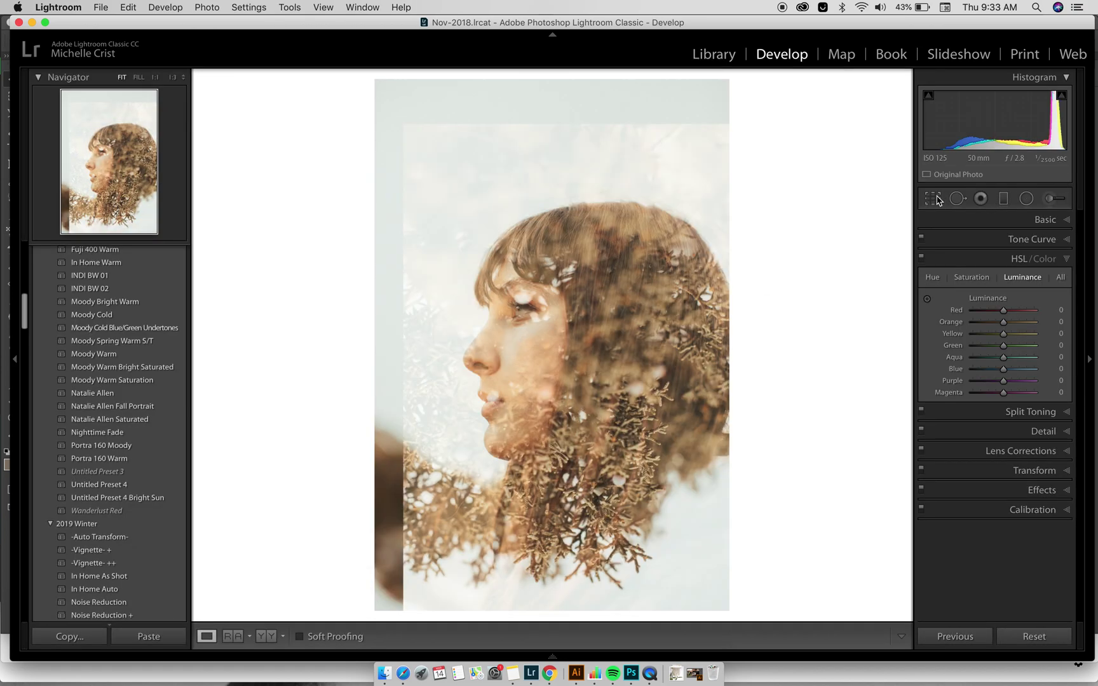
{"action": "left_click", "coordinate": [932, 199]}
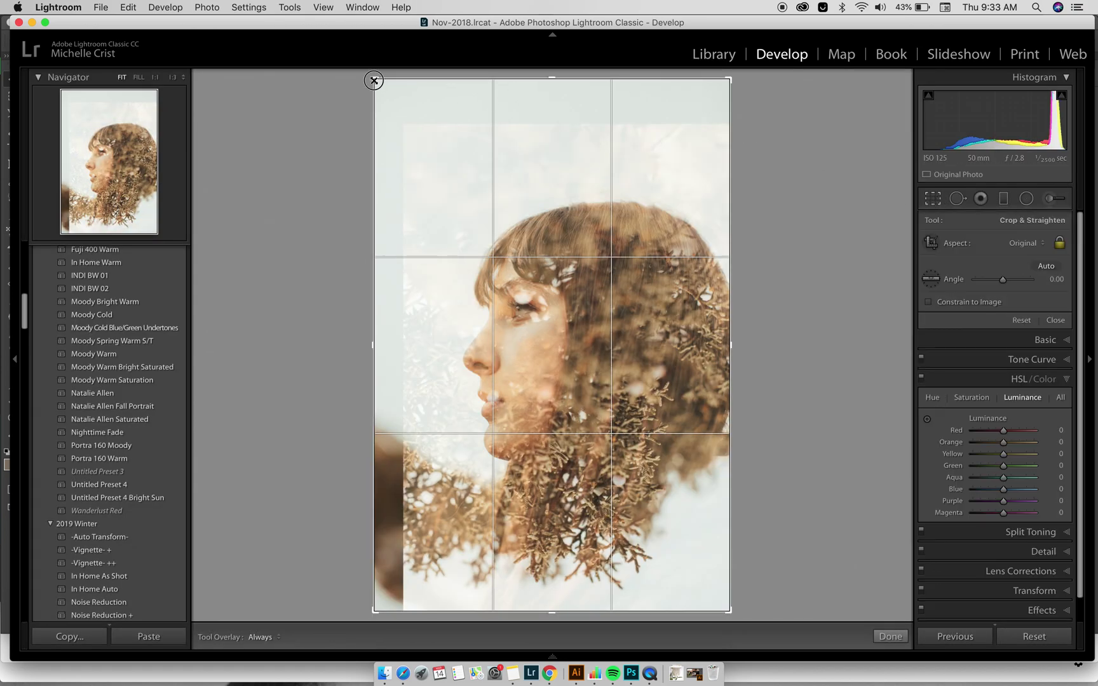
{"action": "left_click_drag", "start_coordinate": [373, 81], "coordinate": [396, 101]}
{"action": "key", "text": "Return"}
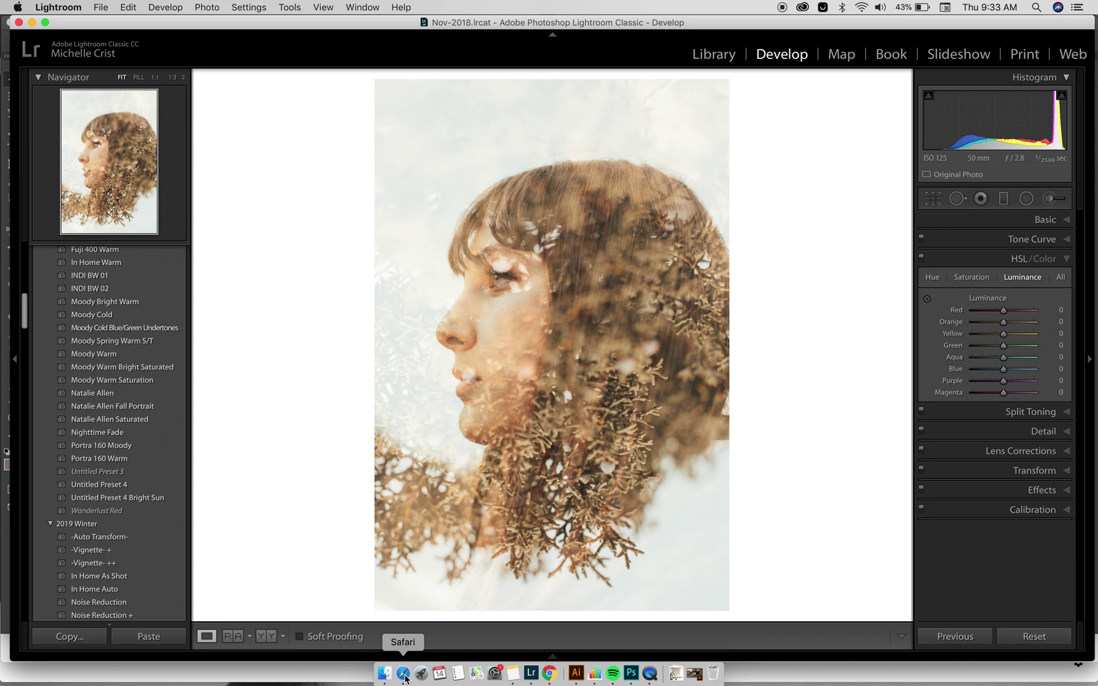
Glance at the web browser, then return to Lightroom's Library grid view.
{"action": "left_click", "coordinate": [404, 675]}
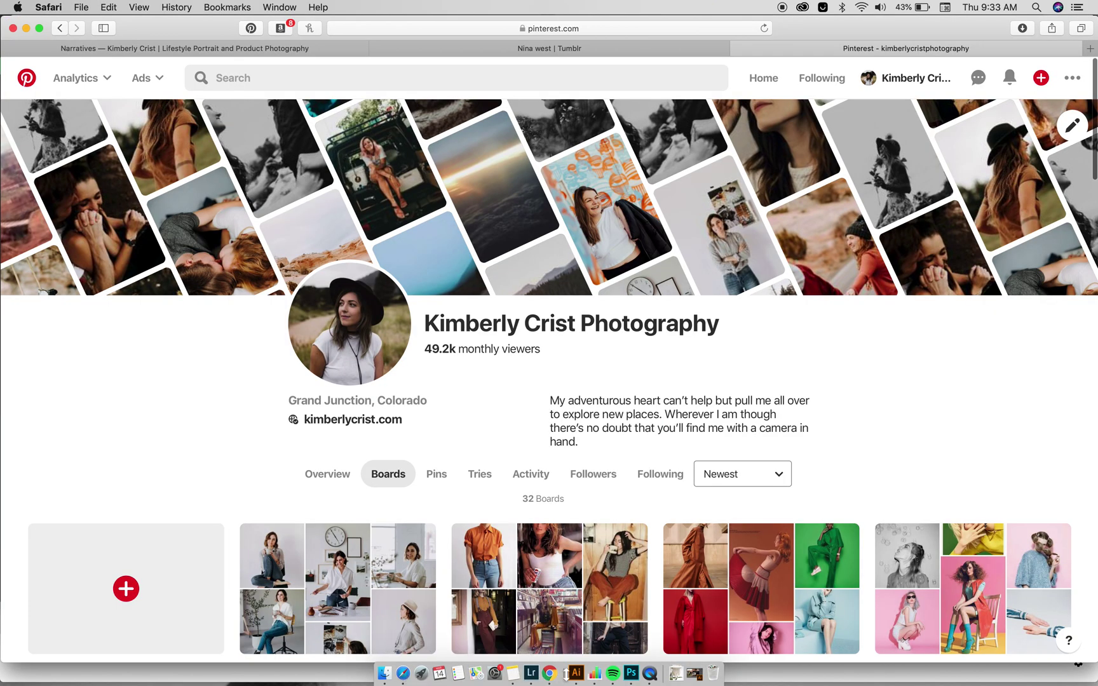
{"action": "left_click", "coordinate": [532, 675]}
{"action": "key", "text": "g"}
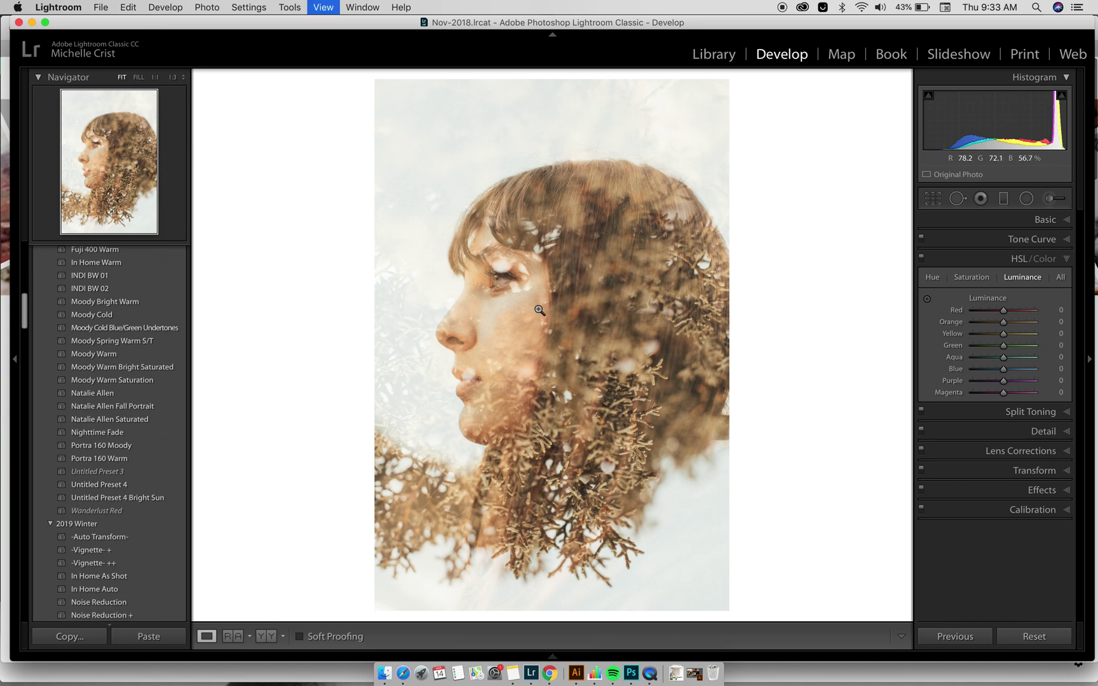